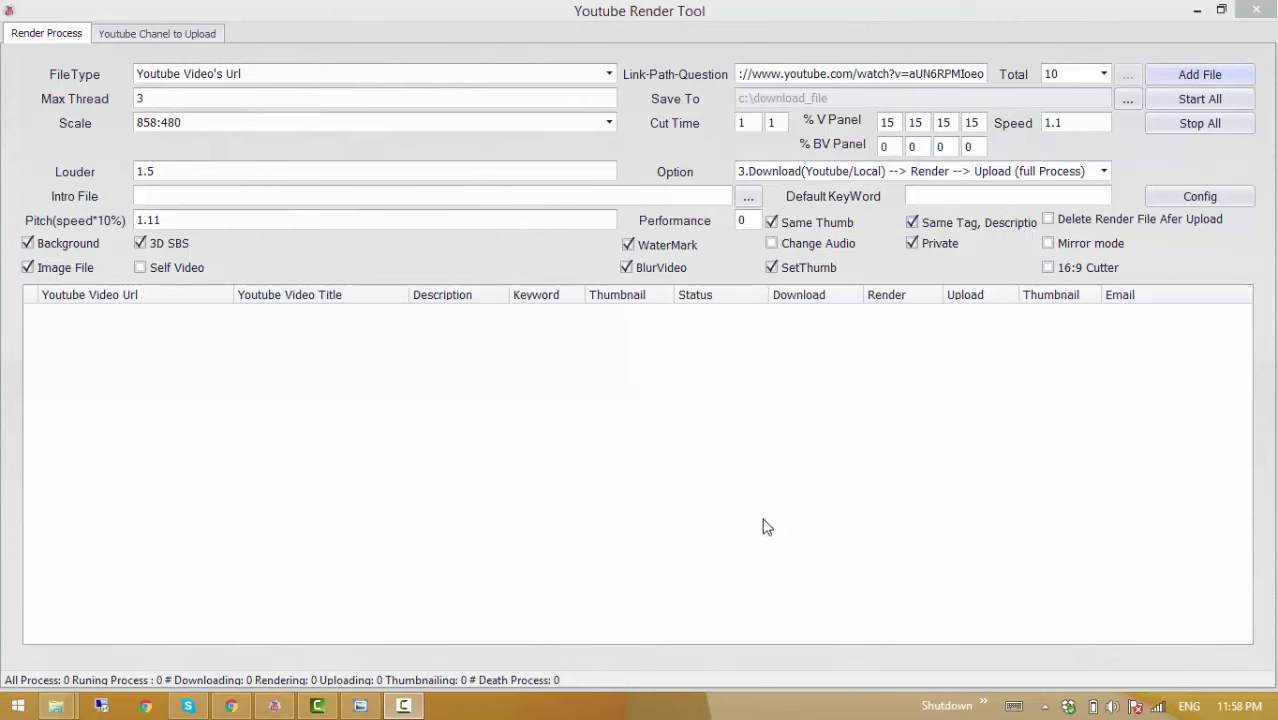
# Step: Add the entered YouTube video link to the render queue and start its full download, render and upload process
pyautogui.click(232, 707)
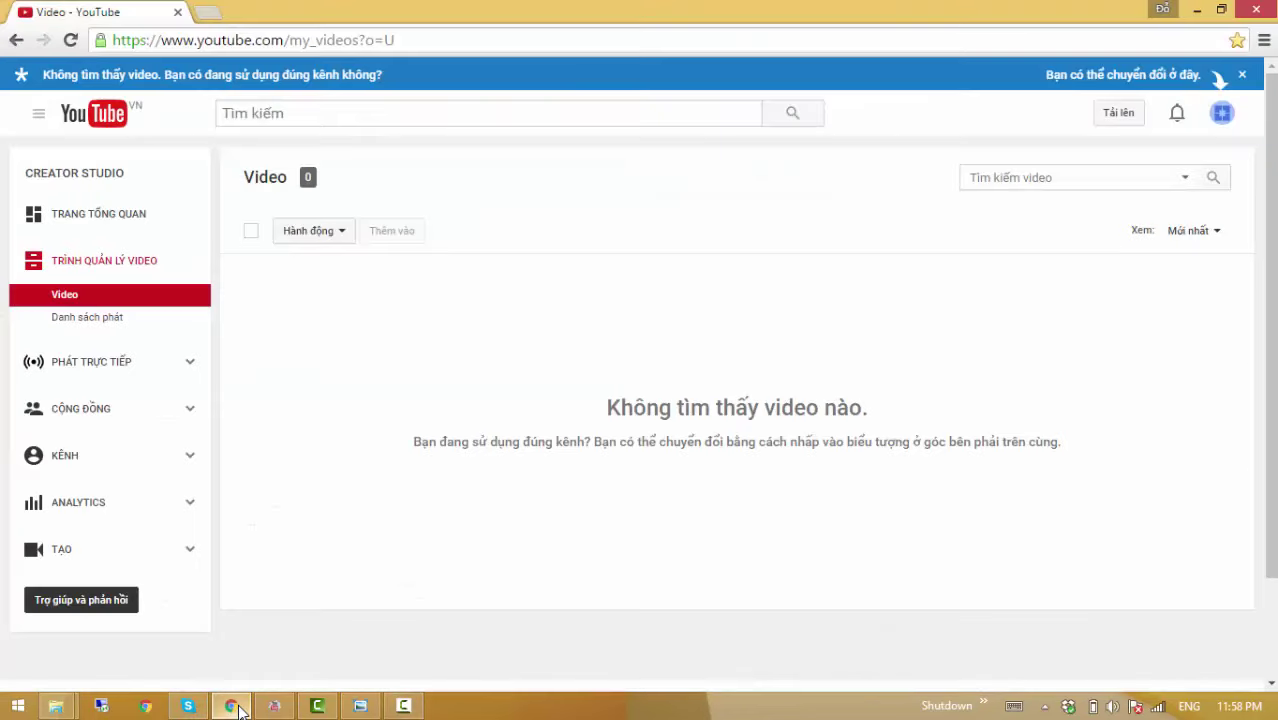
pyautogui.click(274, 707)
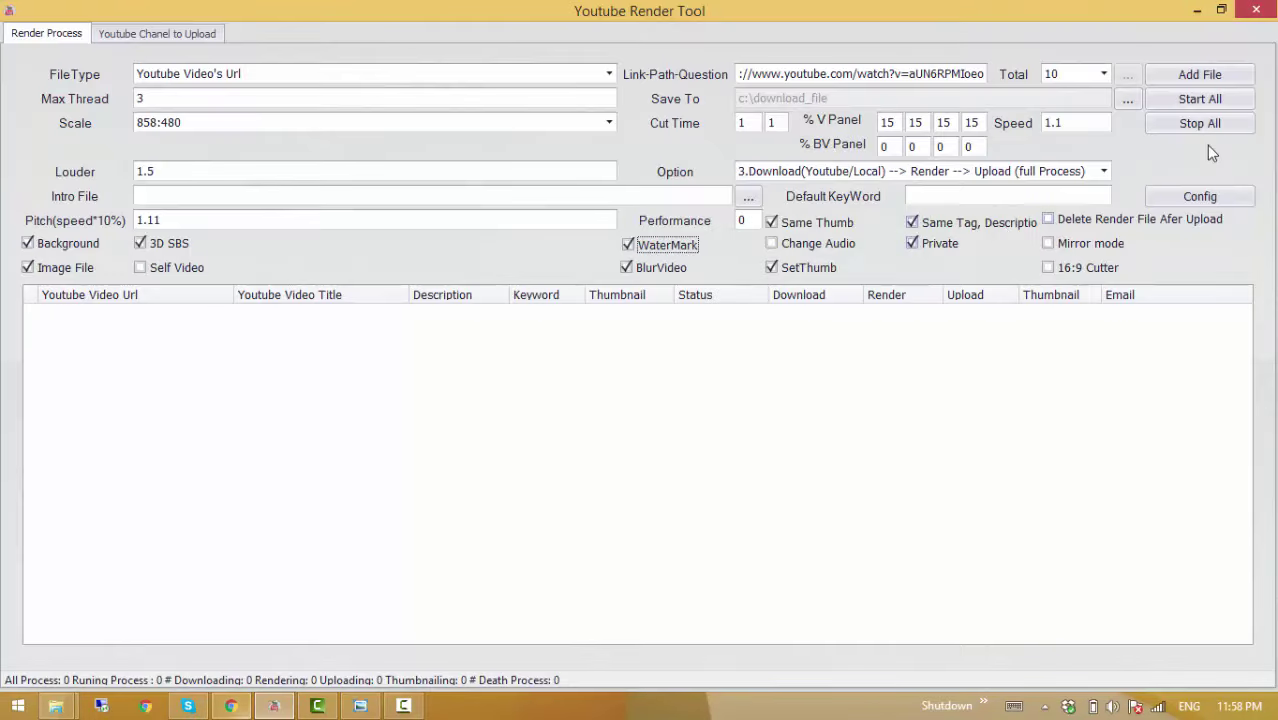
pyautogui.click(1209, 75)
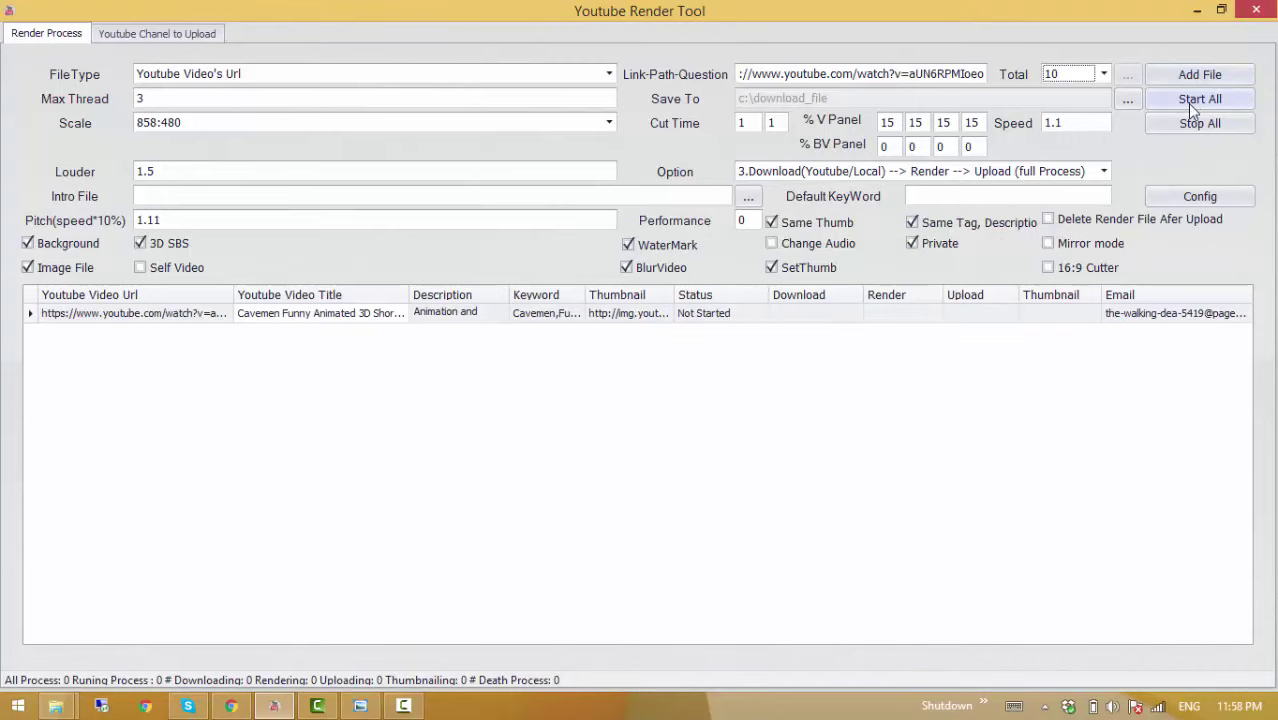
pyautogui.click(1189, 105)
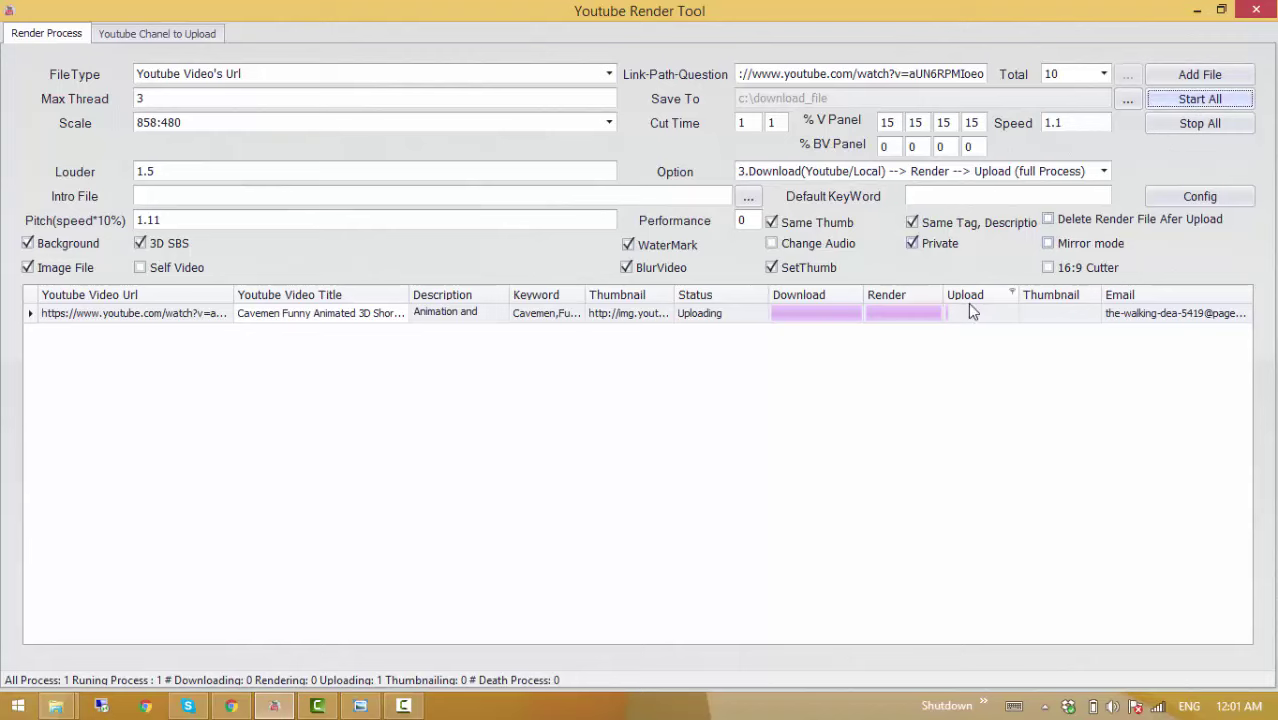
# Step: Switch to YouTube in Chrome, reload the channel's video list to check for the upload, and return to the Youtube Render Tool
pyautogui.click(231, 706)
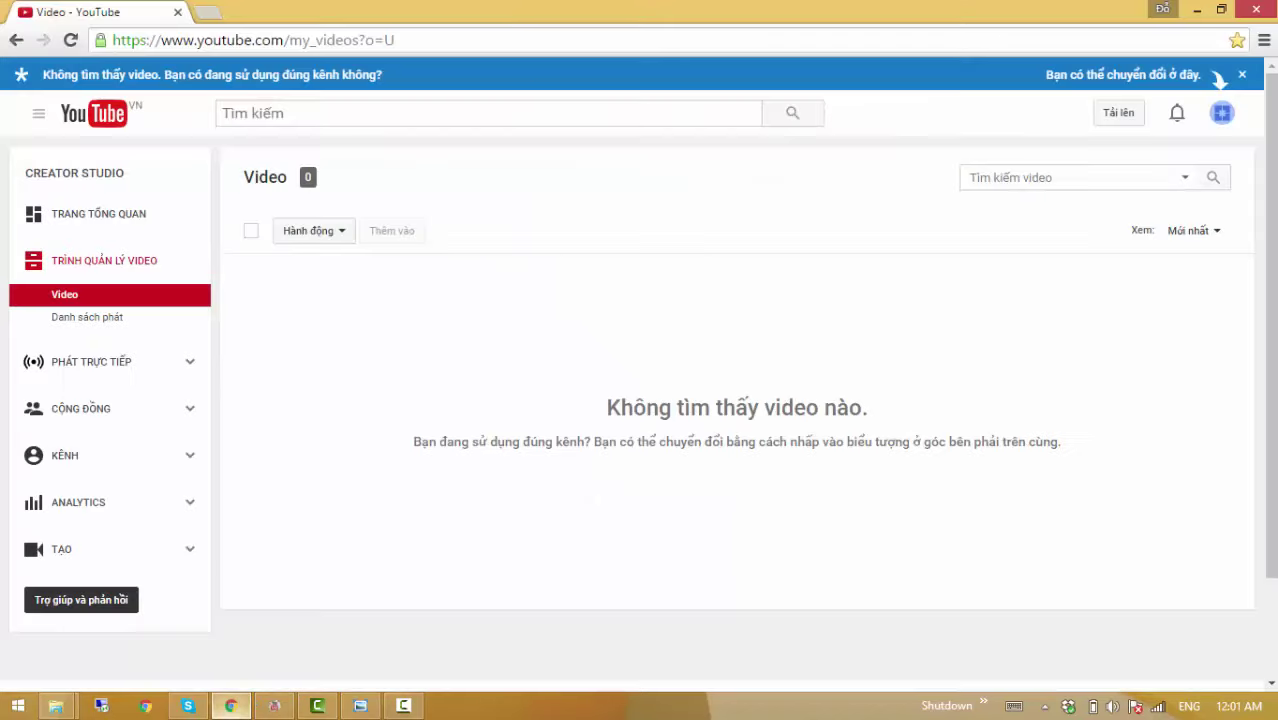
pyautogui.click(509, 31)
pyautogui.press('Return')
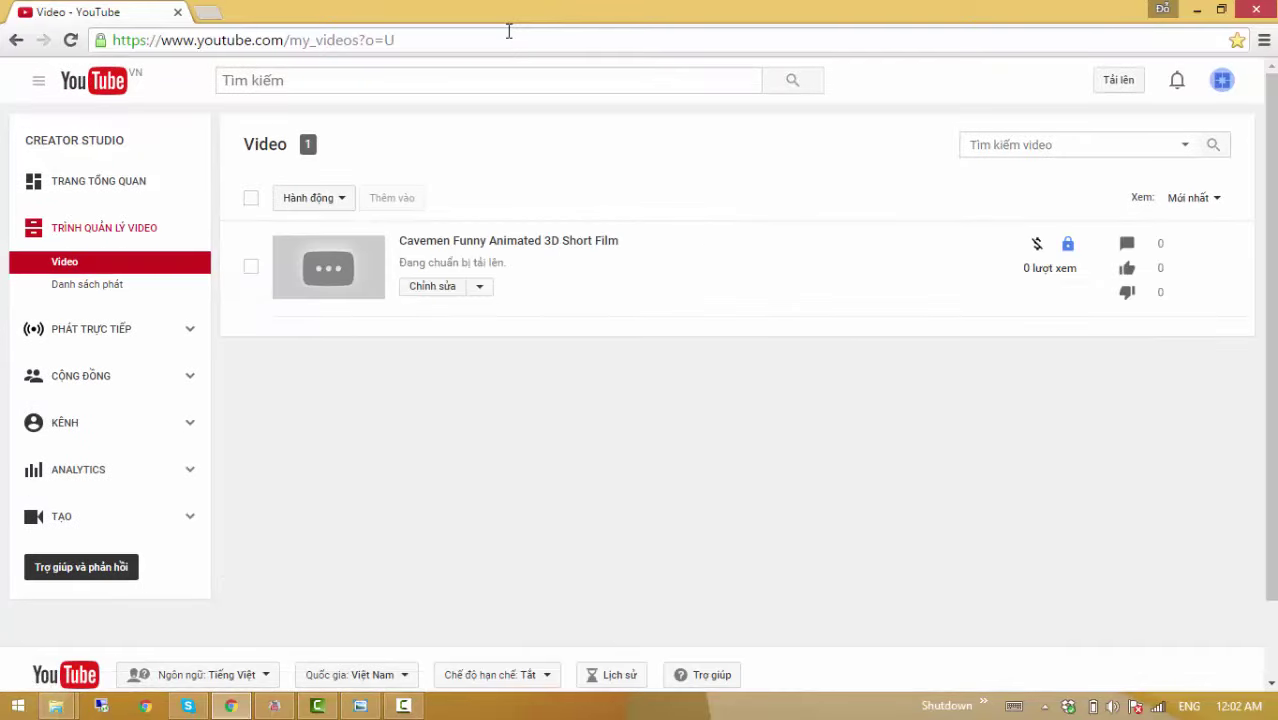
pyautogui.click(1194, 12)
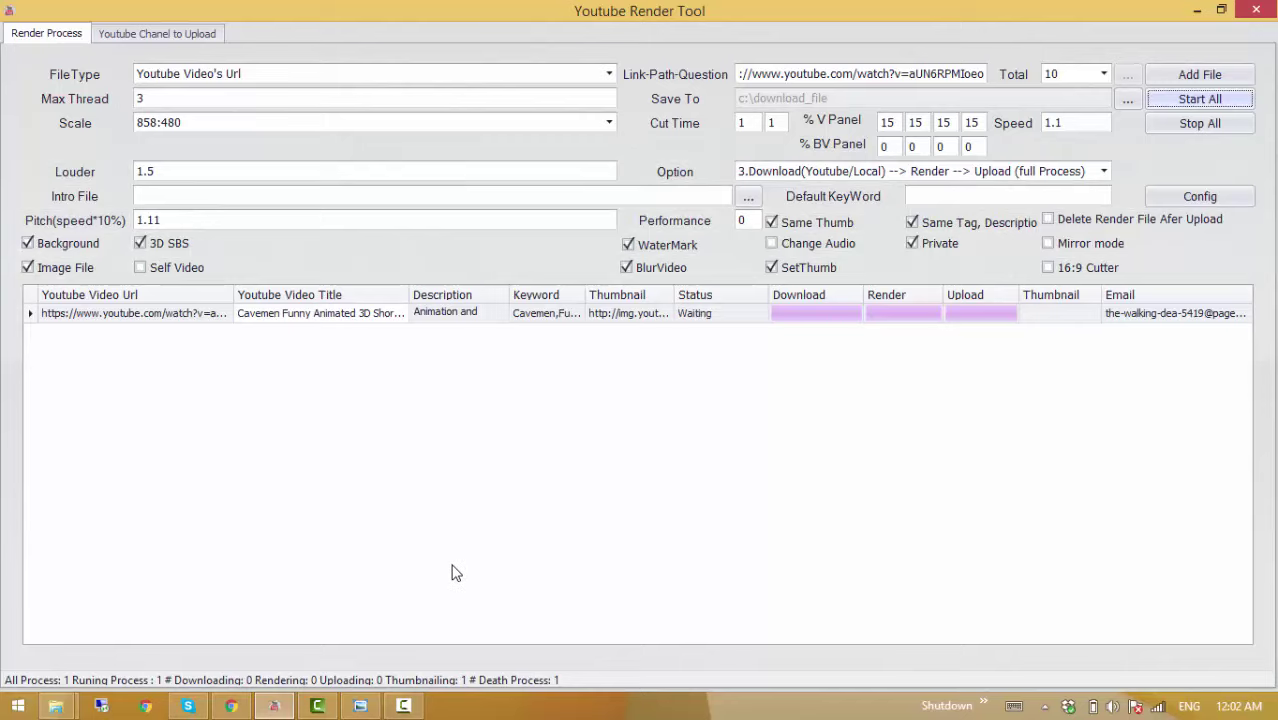
# Step: Reload the video list in Chrome to check the upload's progress, dismiss the Facebook notification and return to the Youtube Render Tool
pyautogui.click(238, 706)
pyautogui.click(487, 42)
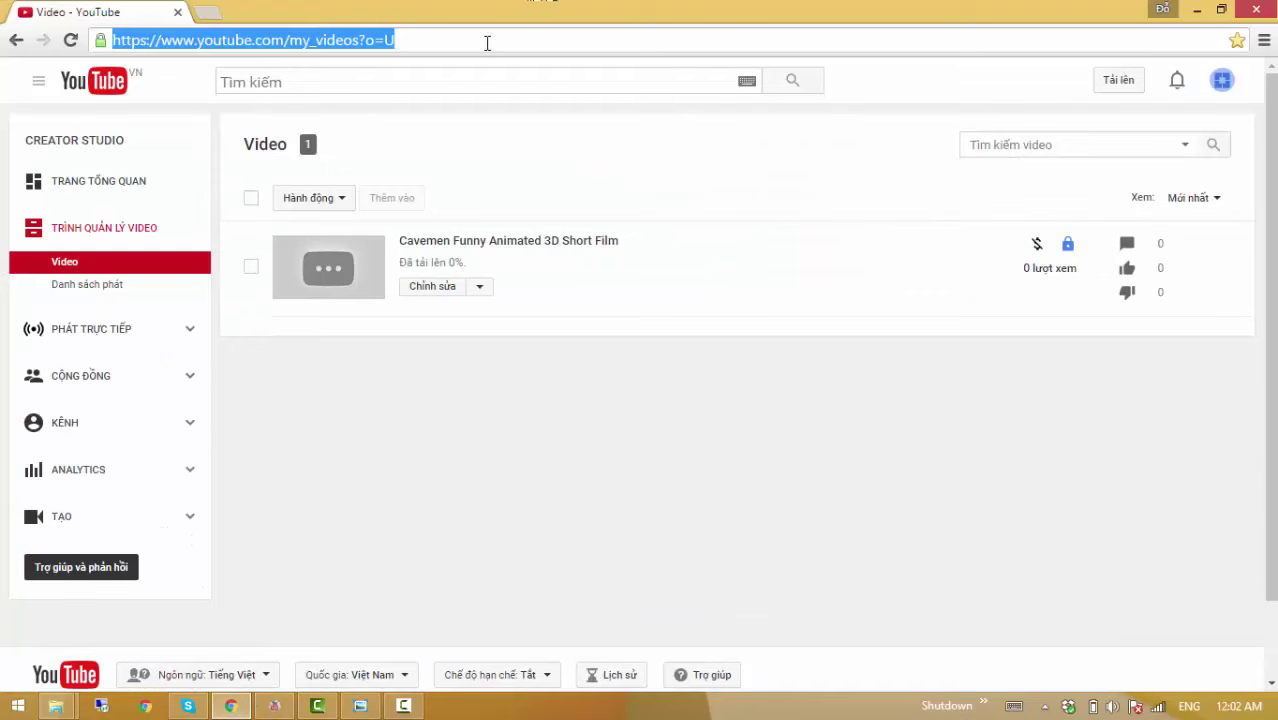
pyautogui.press('Return')
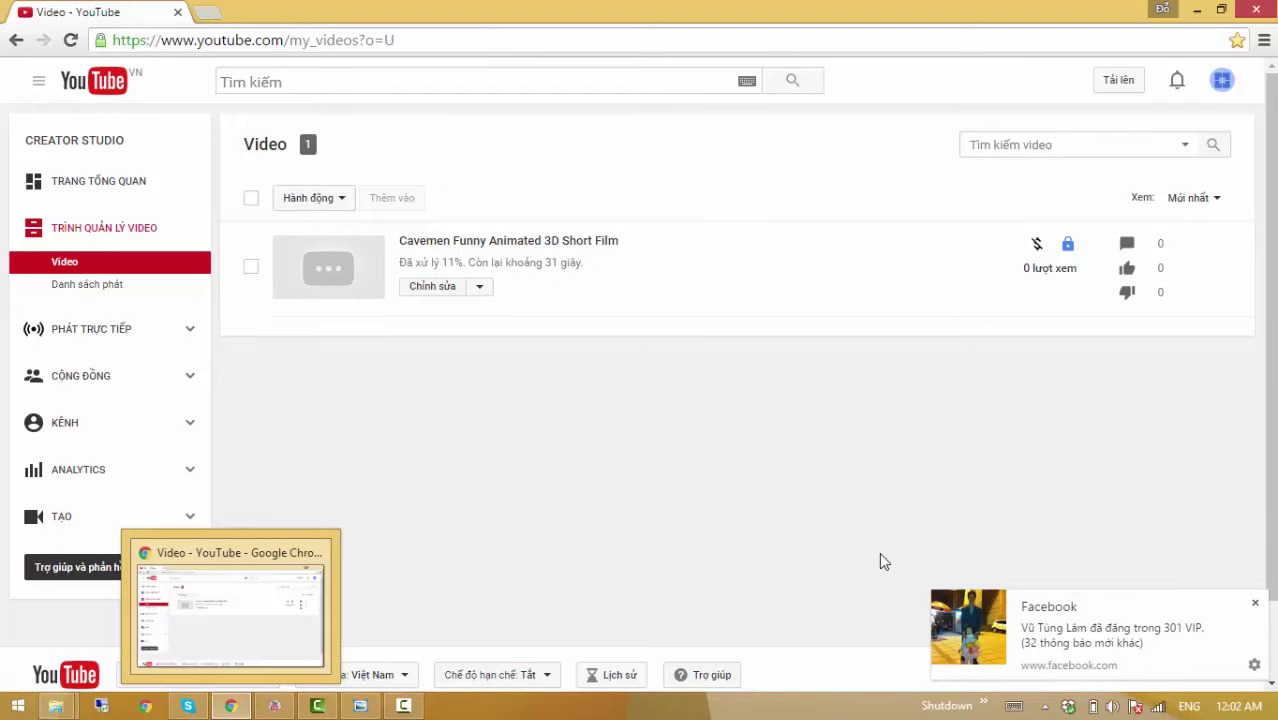
pyautogui.click(1255, 603)
pyautogui.click(231, 706)
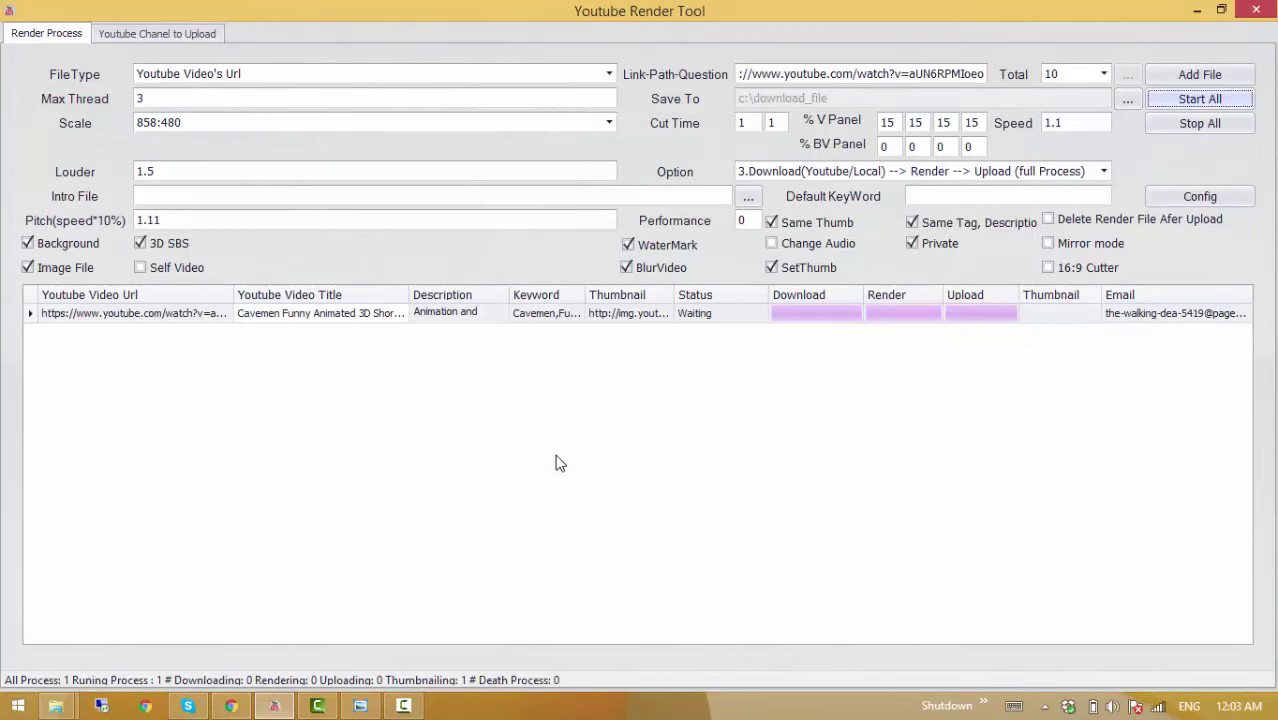
# Step: Monitor the video's processing by alternating between the channel's video list in Chrome and the queue status in the Youtube Render Tool
pyautogui.click(232, 707)
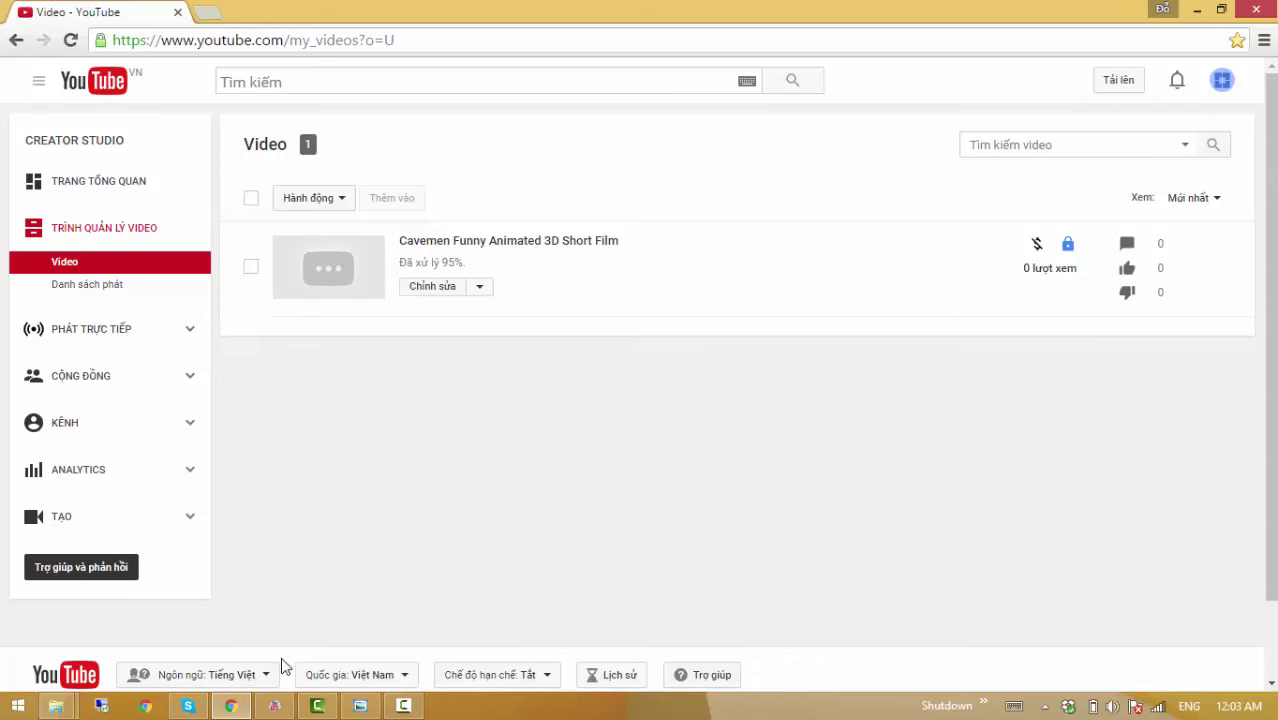
pyautogui.click(230, 706)
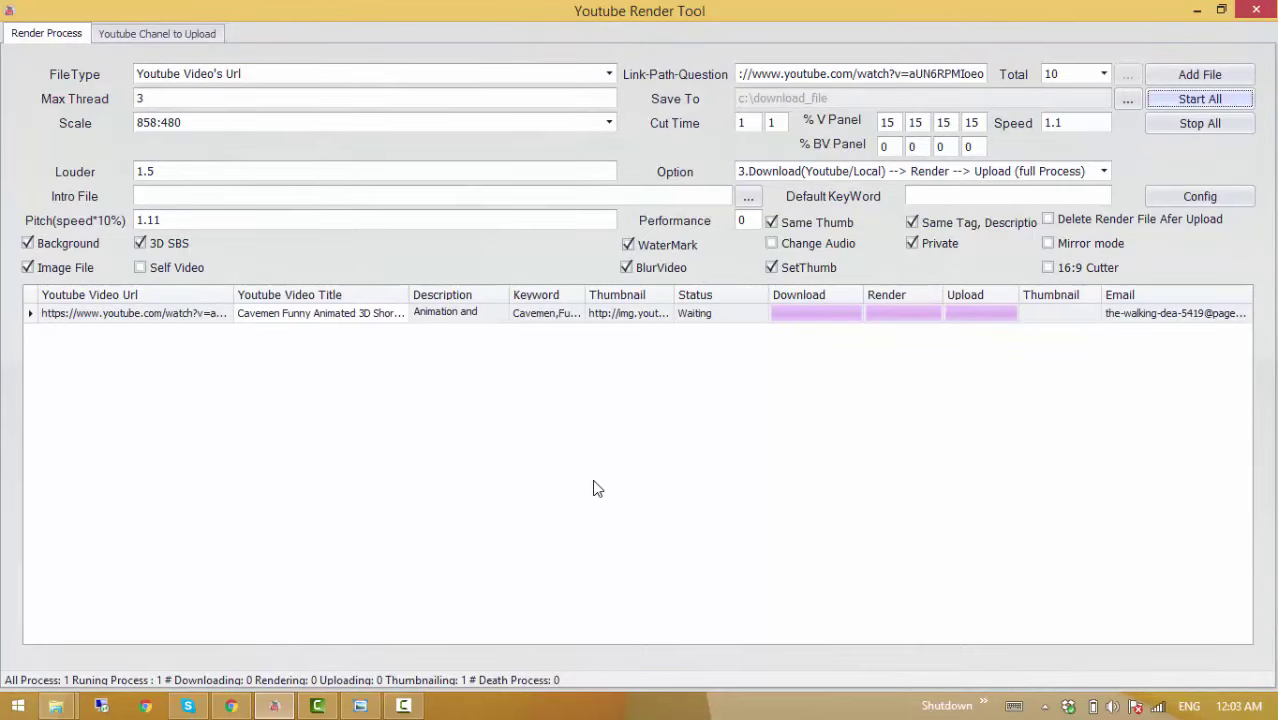
pyautogui.click(230, 706)
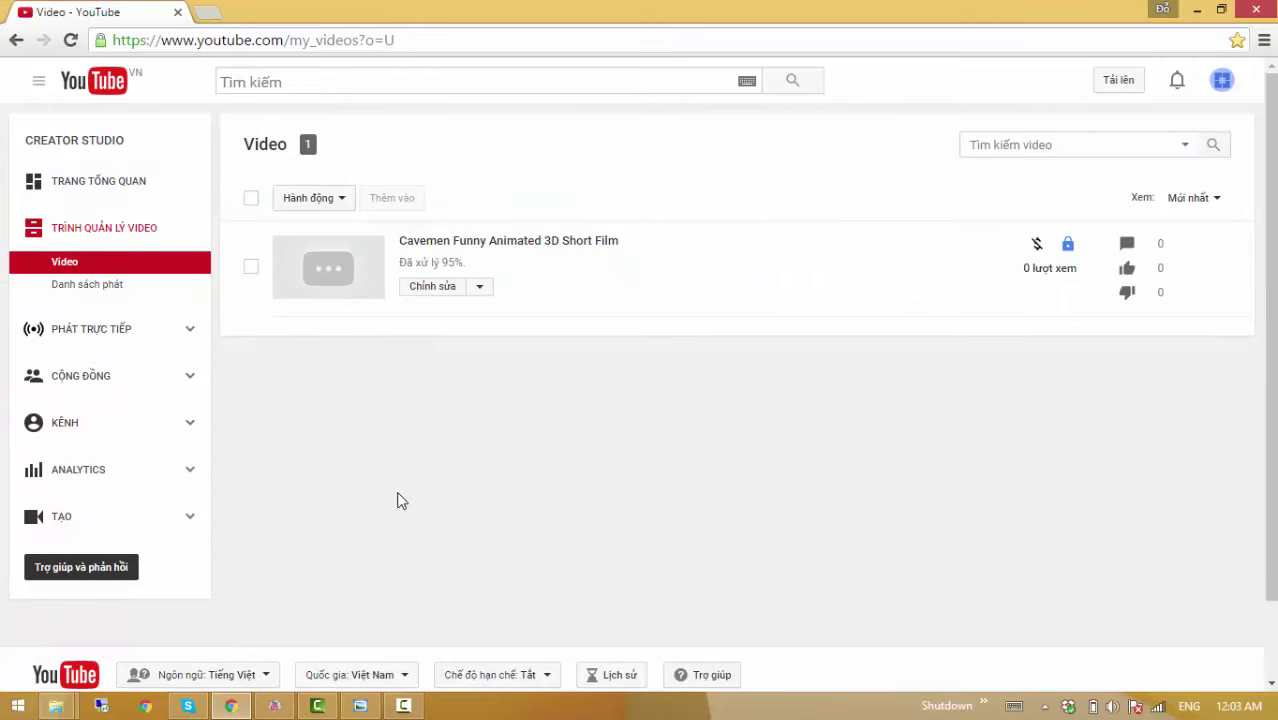
pyautogui.click(226, 713)
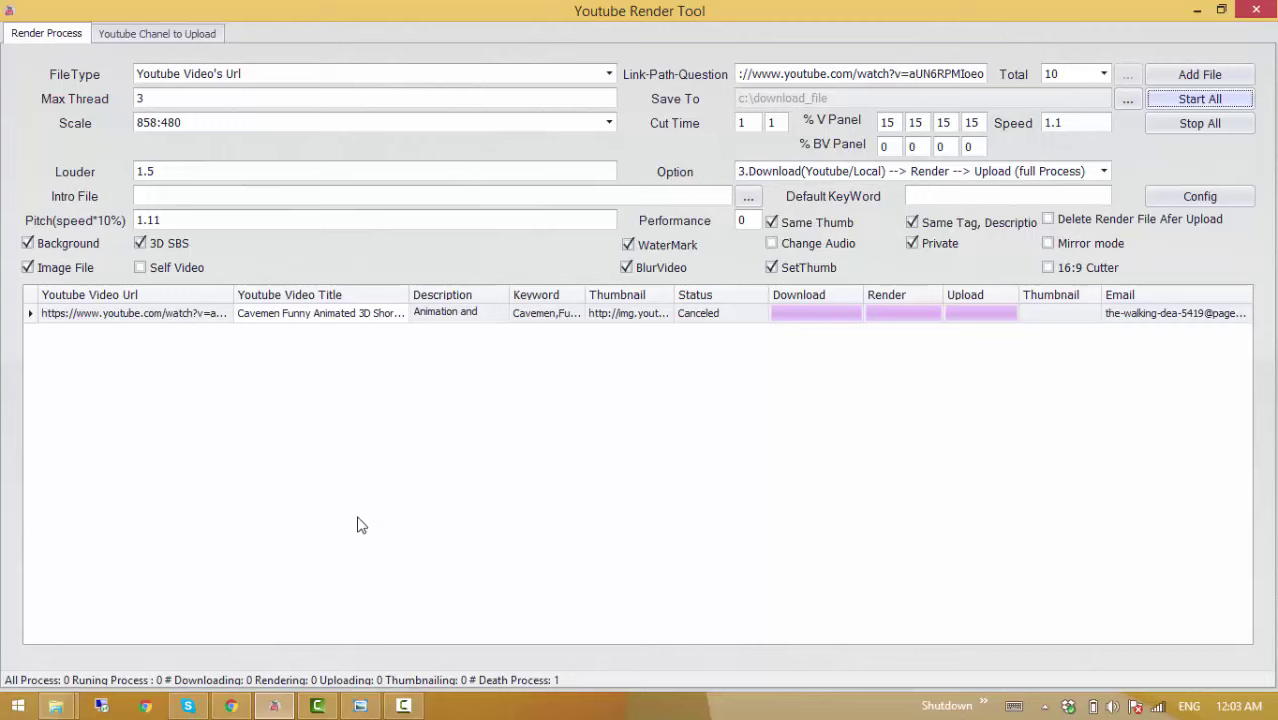
pyautogui.click(232, 707)
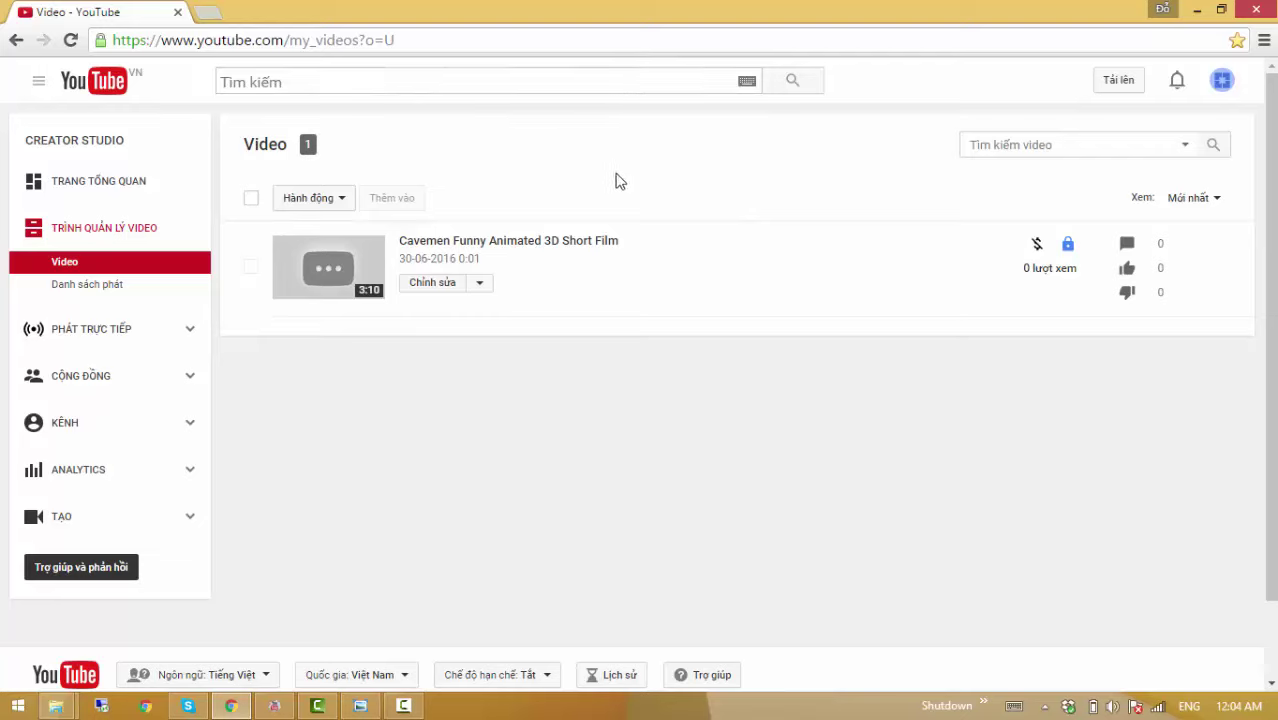
# Step: Open Cavemen Funny Animated 3D Short Film for editing, set its visibility to Công khai (public) and publish it
pyautogui.click(443, 283)
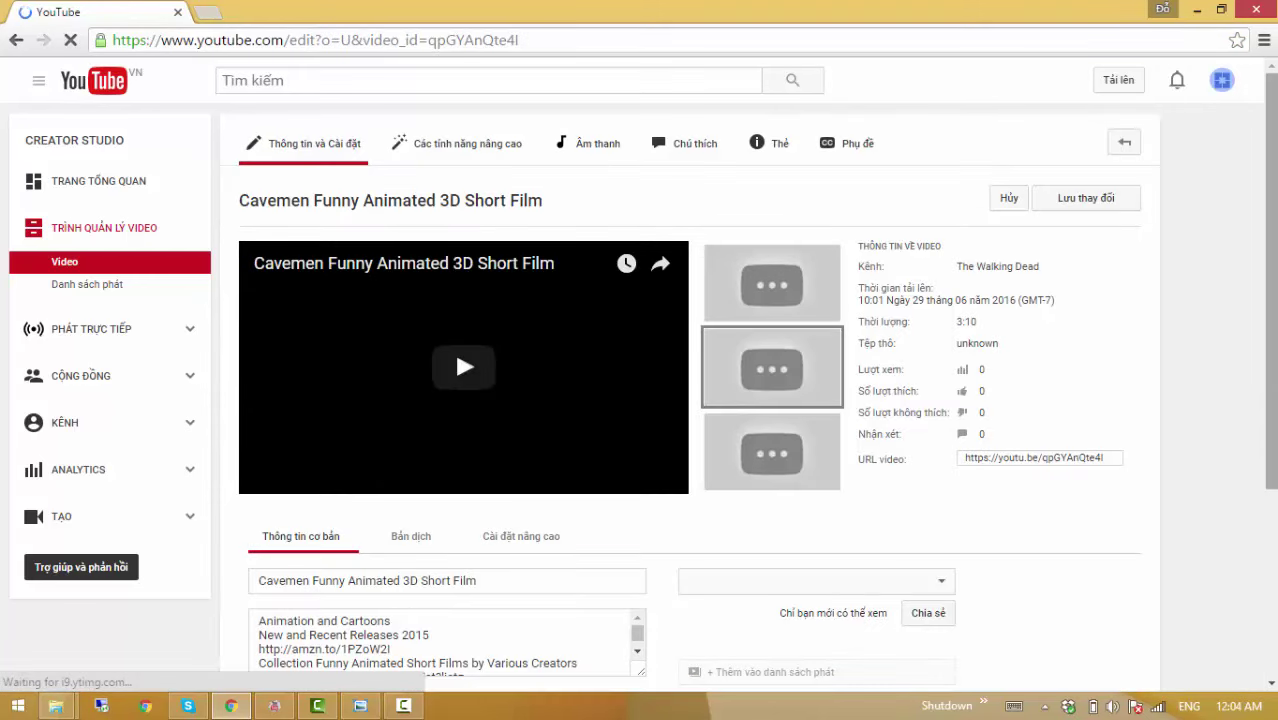
pyautogui.moveTo(1272, 269); pyautogui.dragTo(1272, 360)
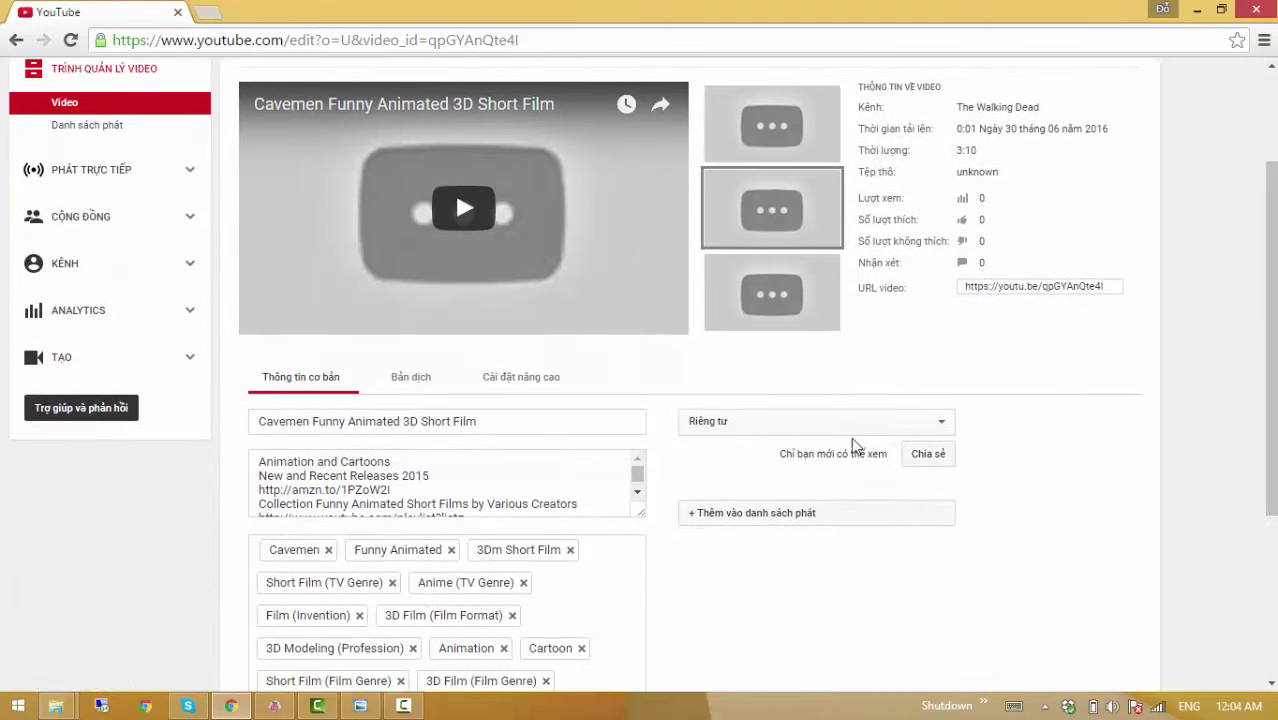
pyautogui.click(850, 418)
pyautogui.click(812, 443)
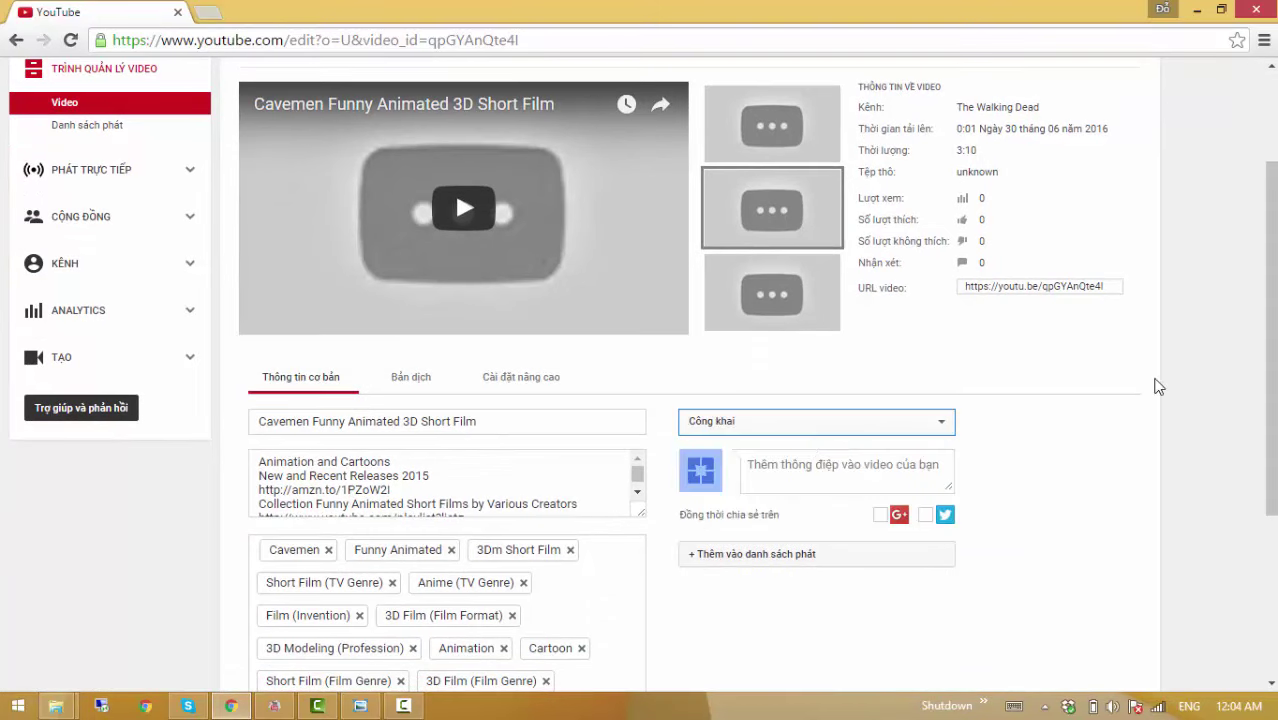
pyautogui.scroll(-3, 640, 374)
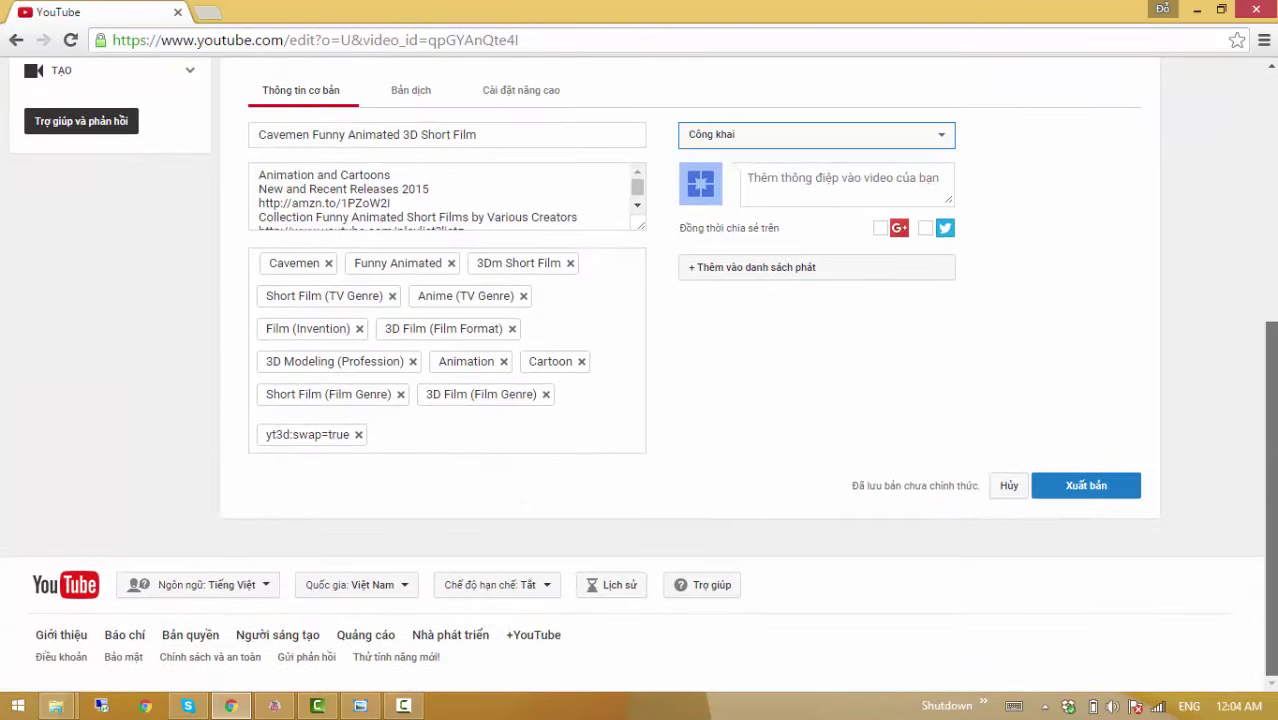
pyautogui.scroll(4, 1265, 322)
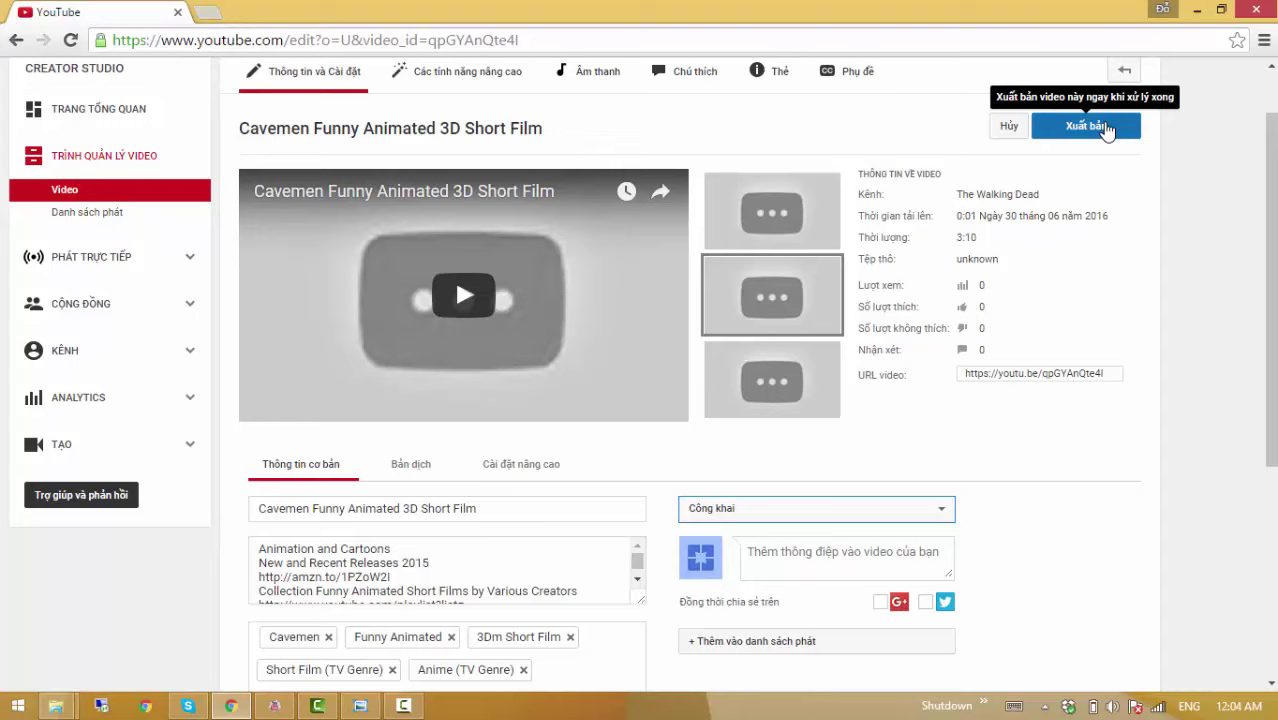
pyautogui.click(490, 78)
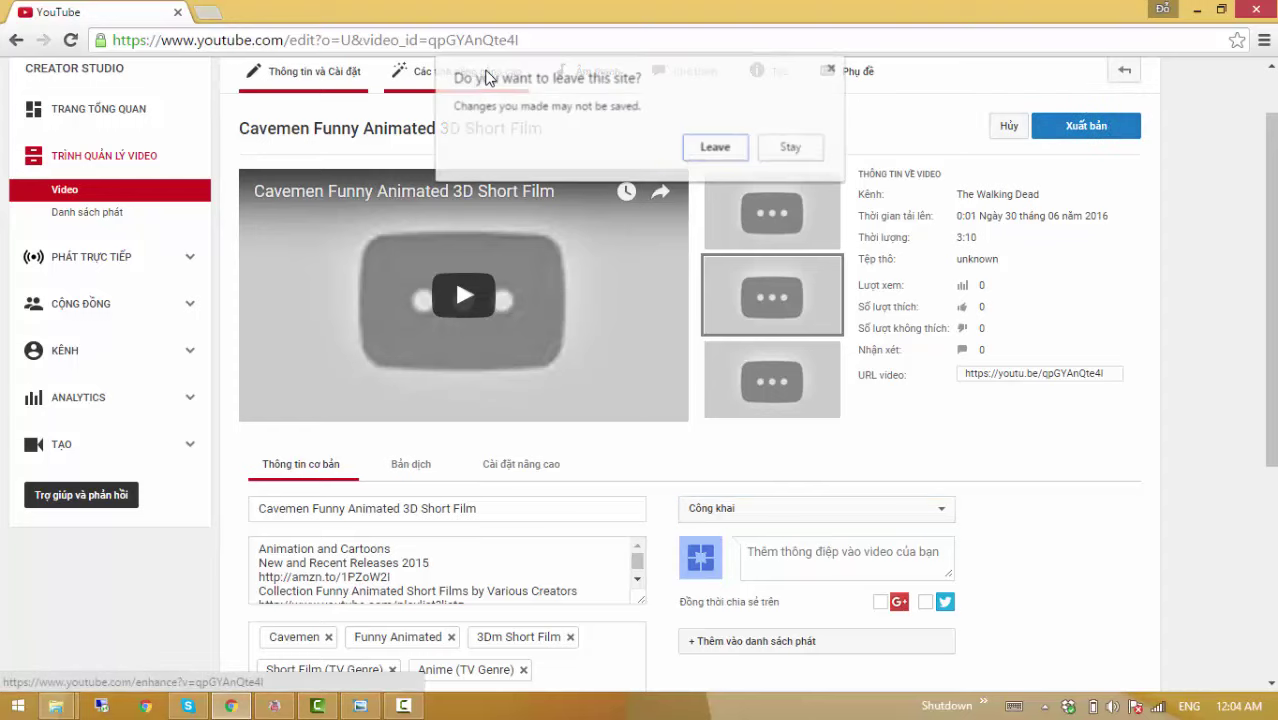
pyautogui.click(791, 148)
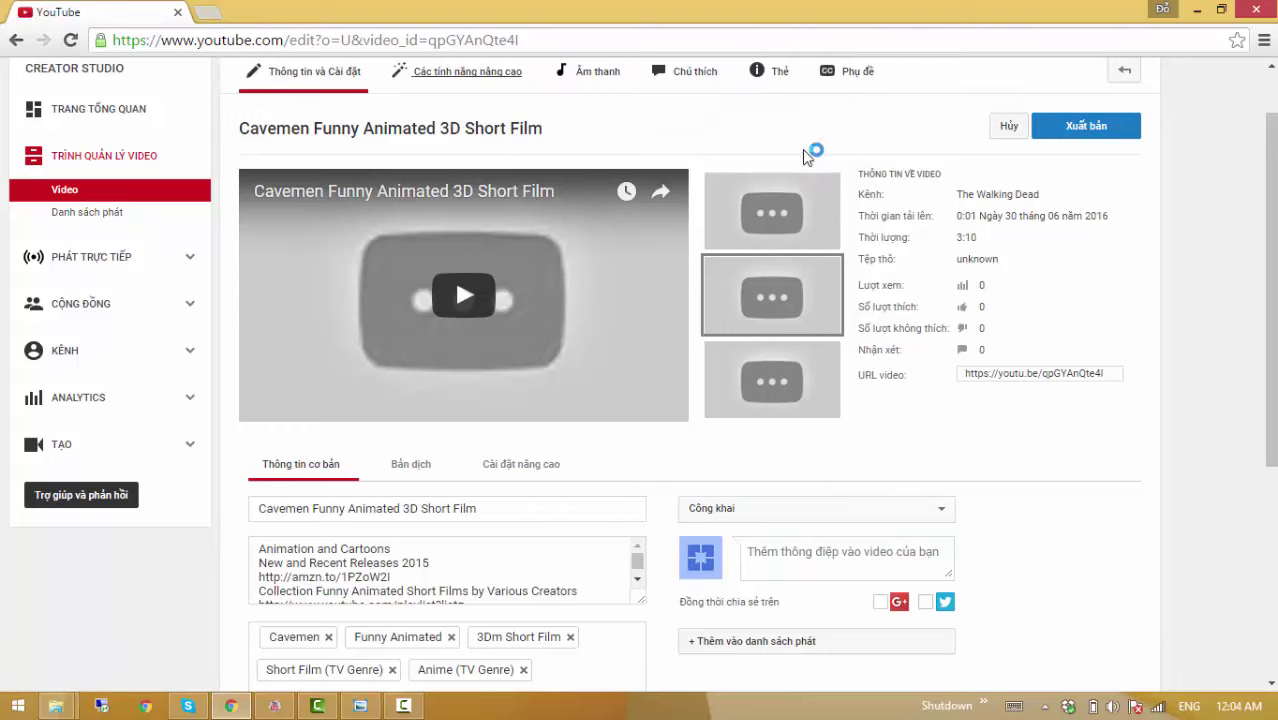
pyautogui.click(1089, 137)
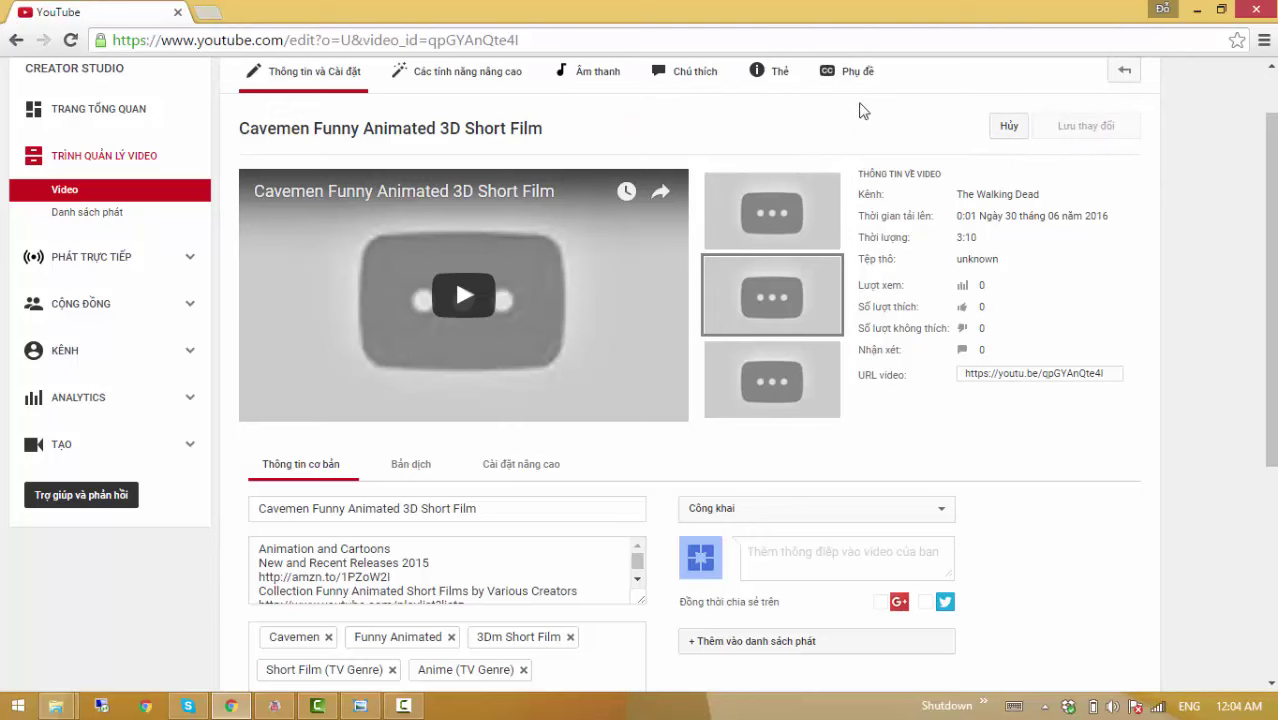
# Step: Preview the video in the enhancements editor and consult the reference screenshot of the 3D video setting in Windows Photo Viewer
pyautogui.click(497, 82)
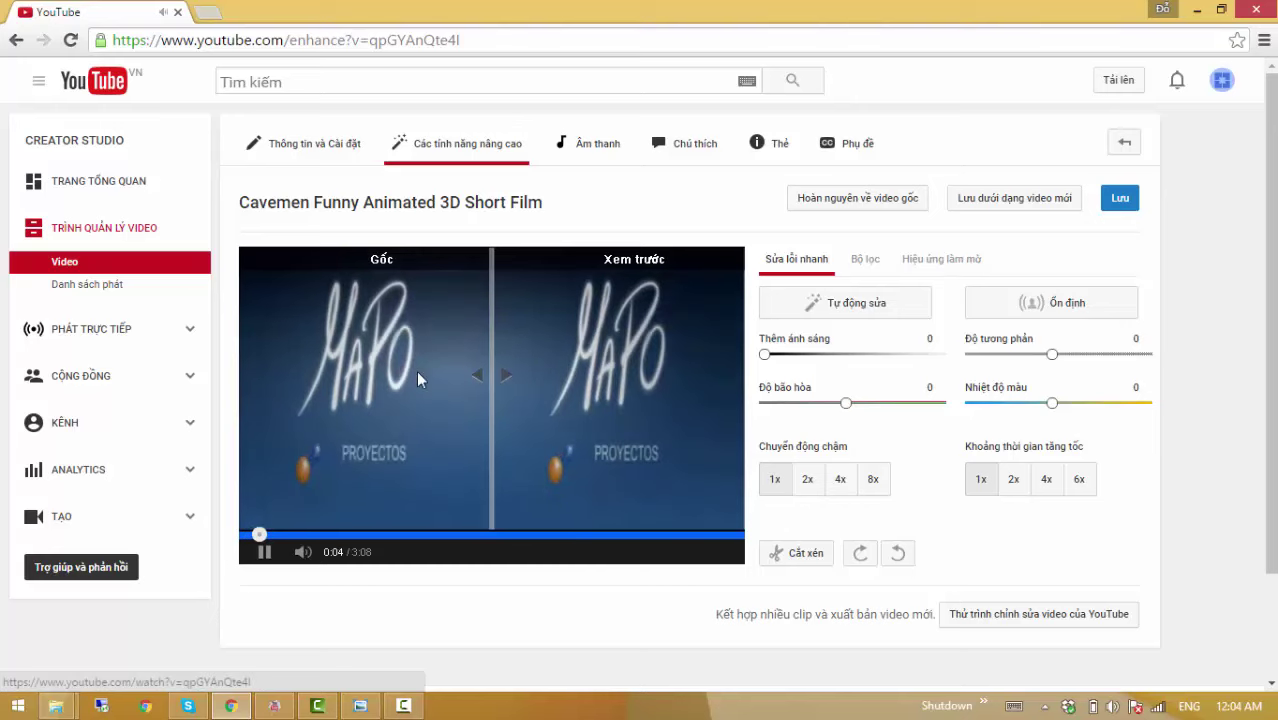
pyautogui.click(359, 706)
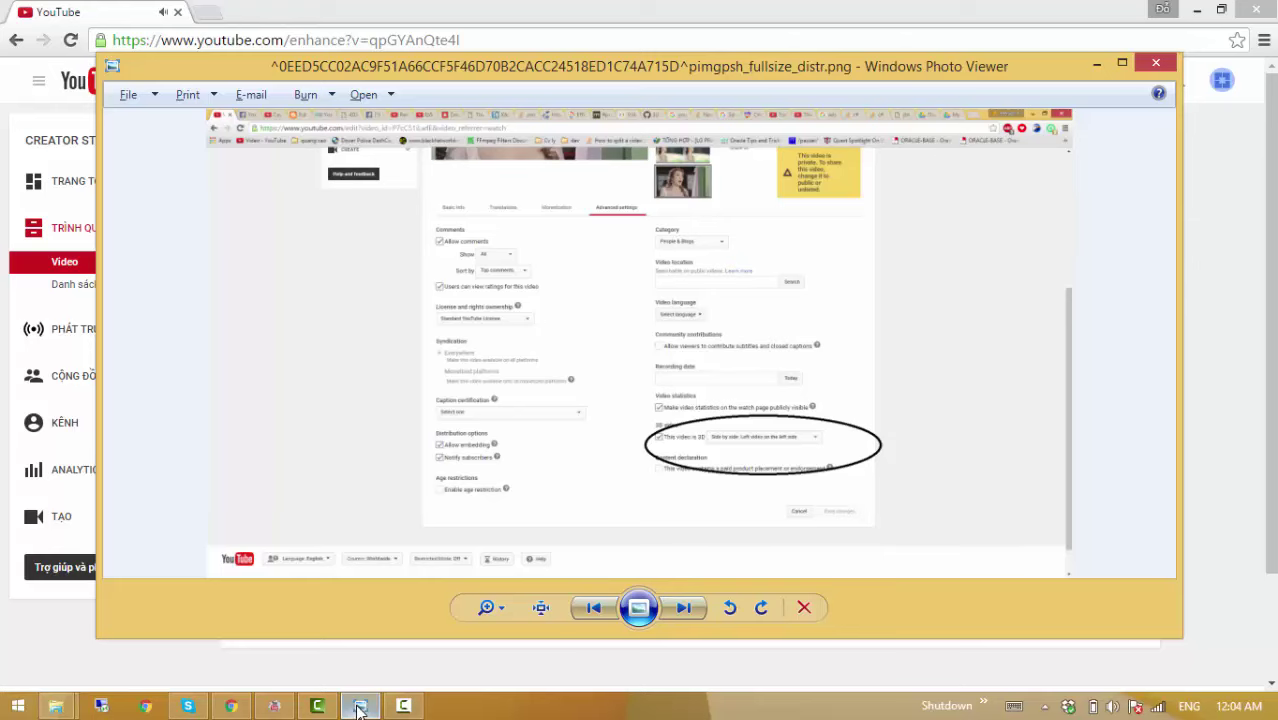
pyautogui.click(359, 706)
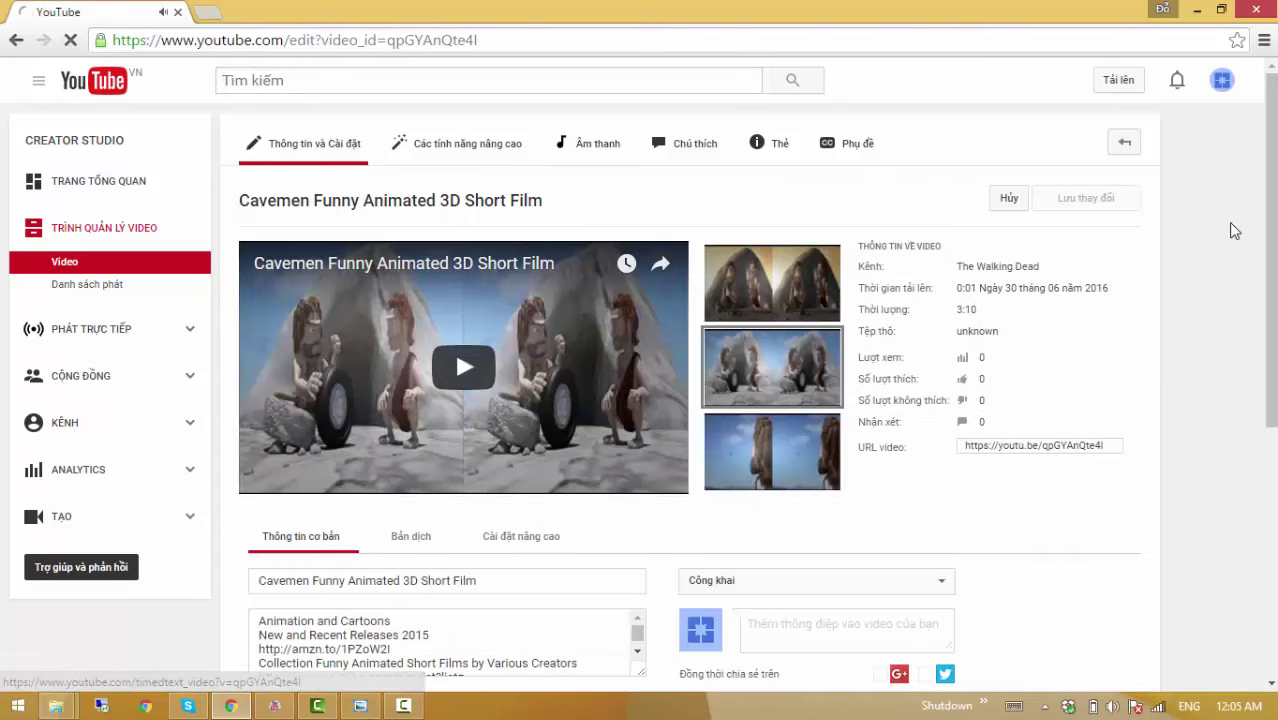
# Step: In the video's advanced settings, mark it as 3D with Side by side: Left video on the left side, and save the changes
pyautogui.moveTo(1275, 237); pyautogui.dragTo(1268, 277)
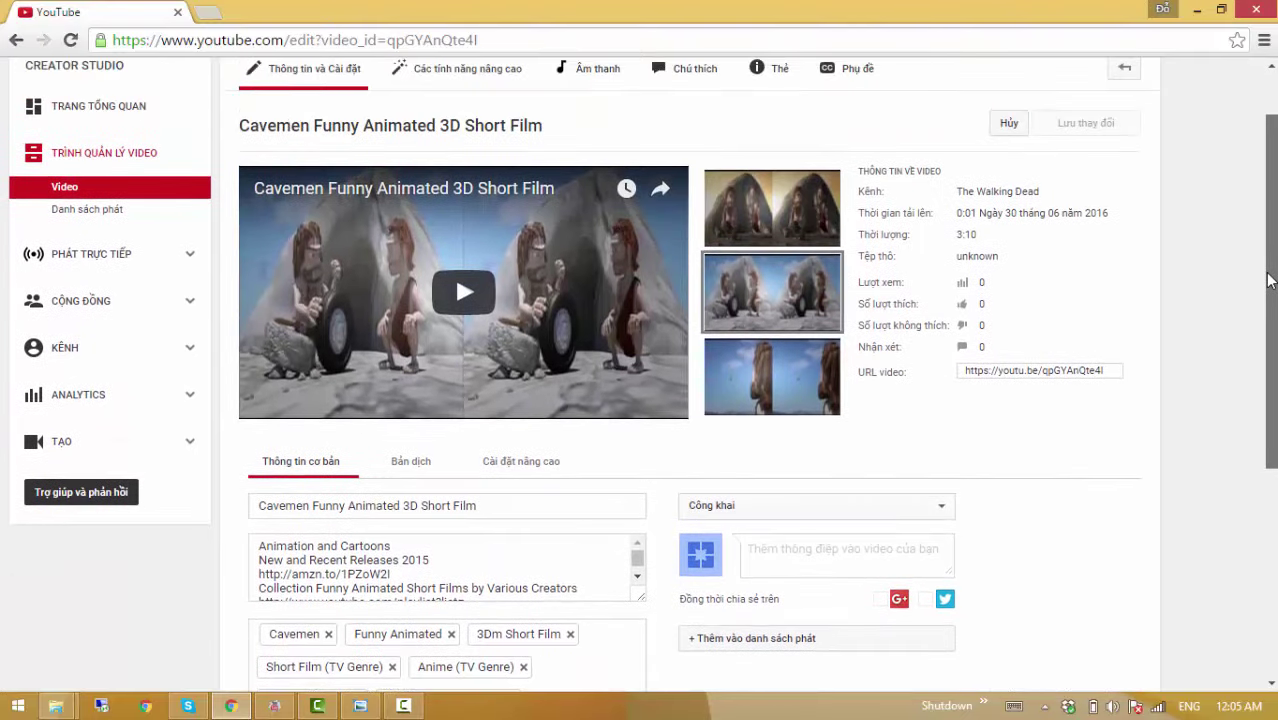
pyautogui.click(545, 456)
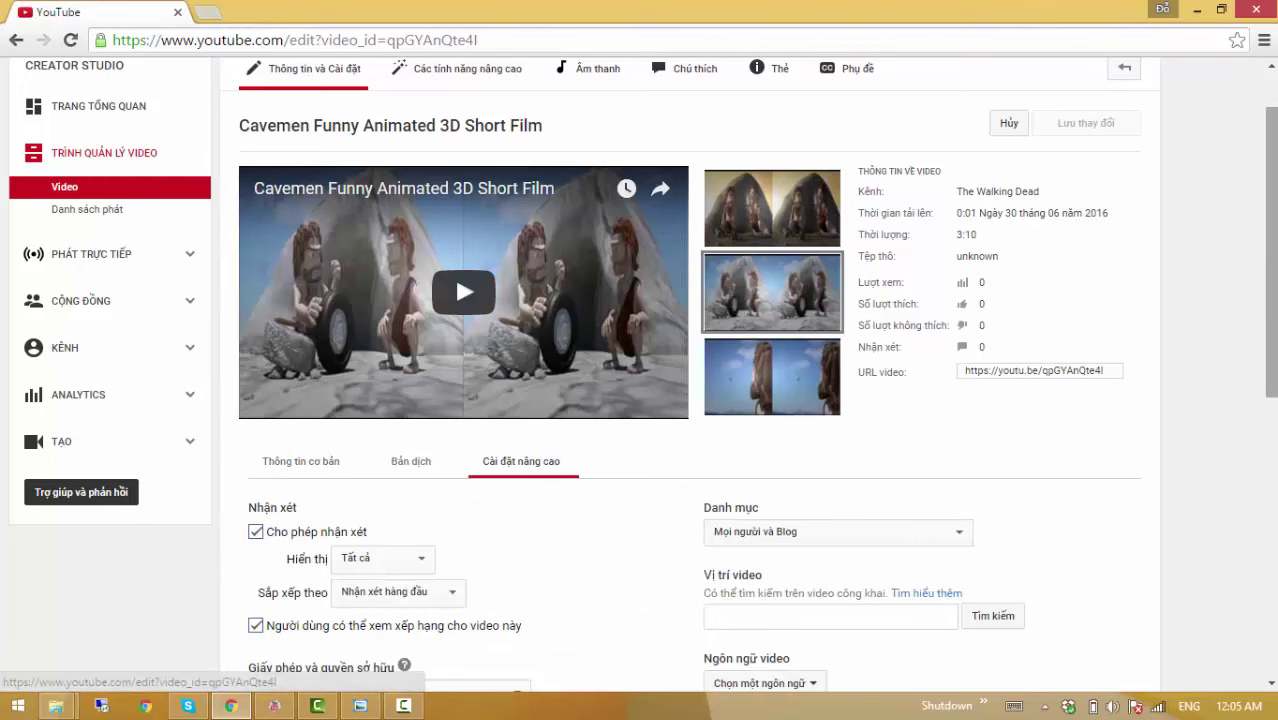
pyautogui.moveTo(1270, 283); pyautogui.dragTo(1270, 457)
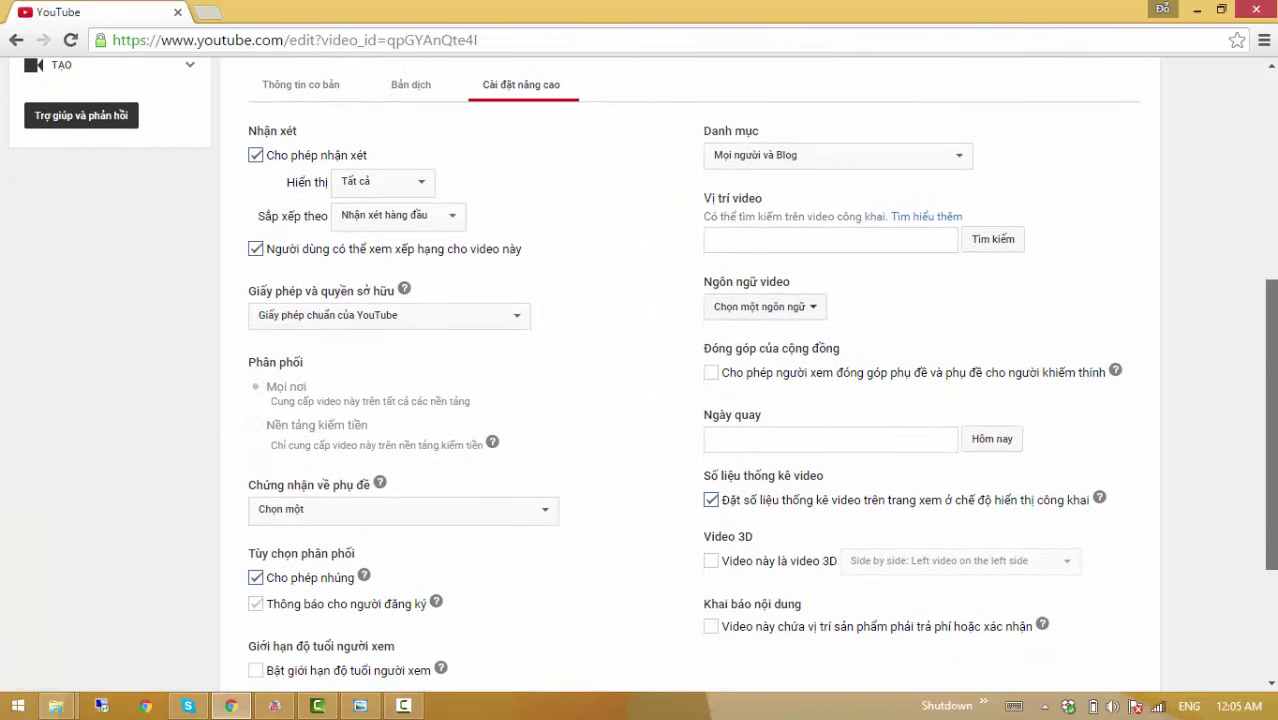
pyautogui.click(792, 572)
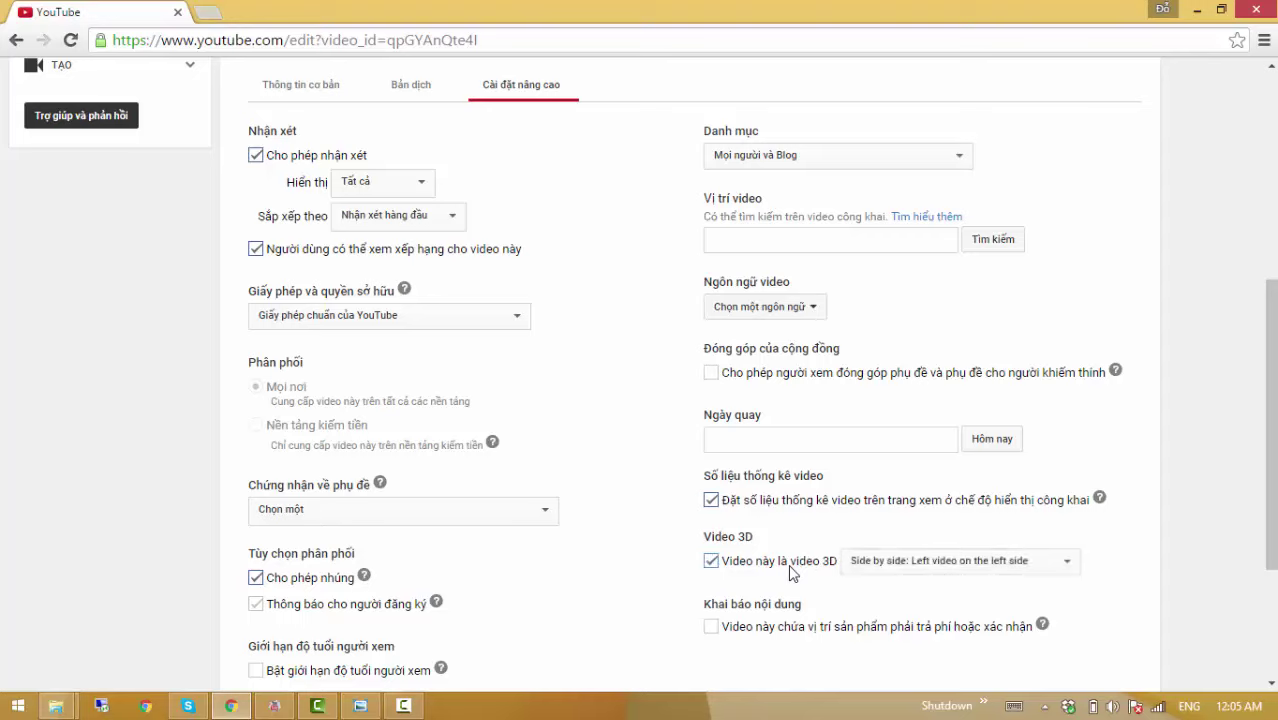
pyautogui.click(903, 565)
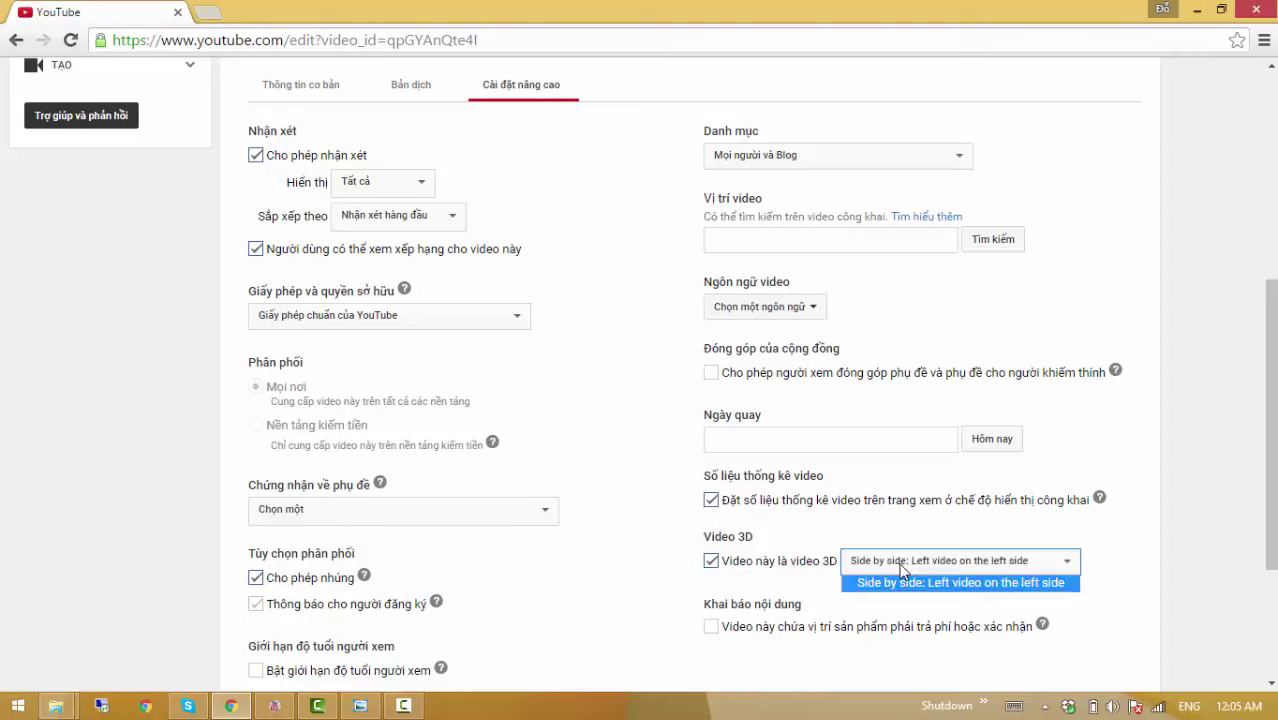
pyautogui.click(901, 567)
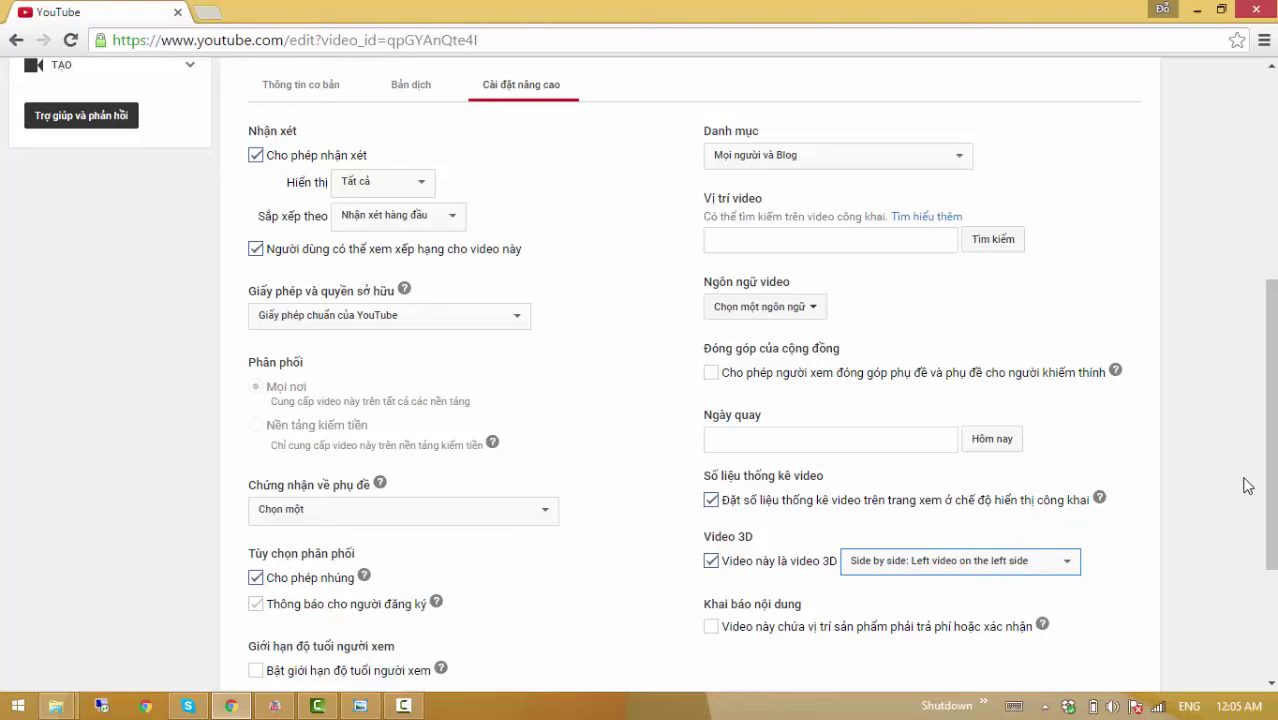
pyautogui.moveTo(1272, 480); pyautogui.dragTo(1272, 268)
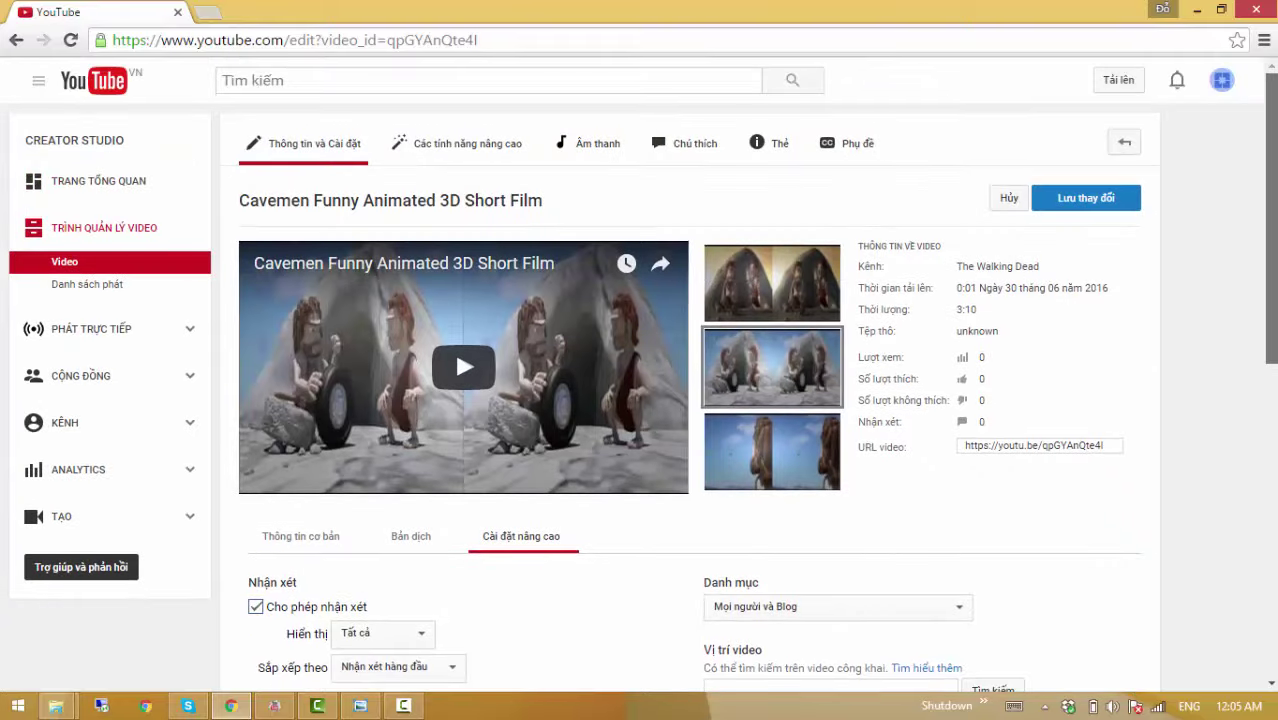
pyautogui.moveTo(1274, 200)
pyautogui.mouseDown()
pyautogui.moveTo(1274, 405)
pyautogui.moveTo(1274, 195)
pyautogui.mouseUp()
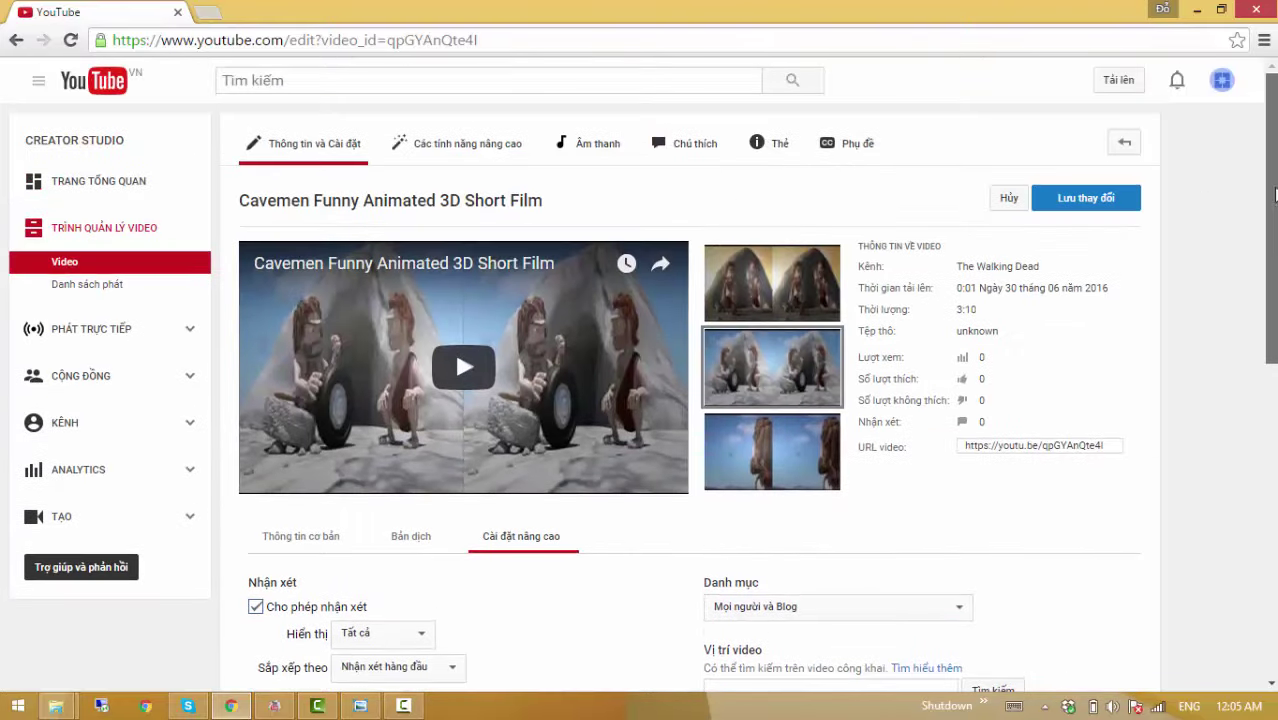
pyautogui.click(1092, 212)
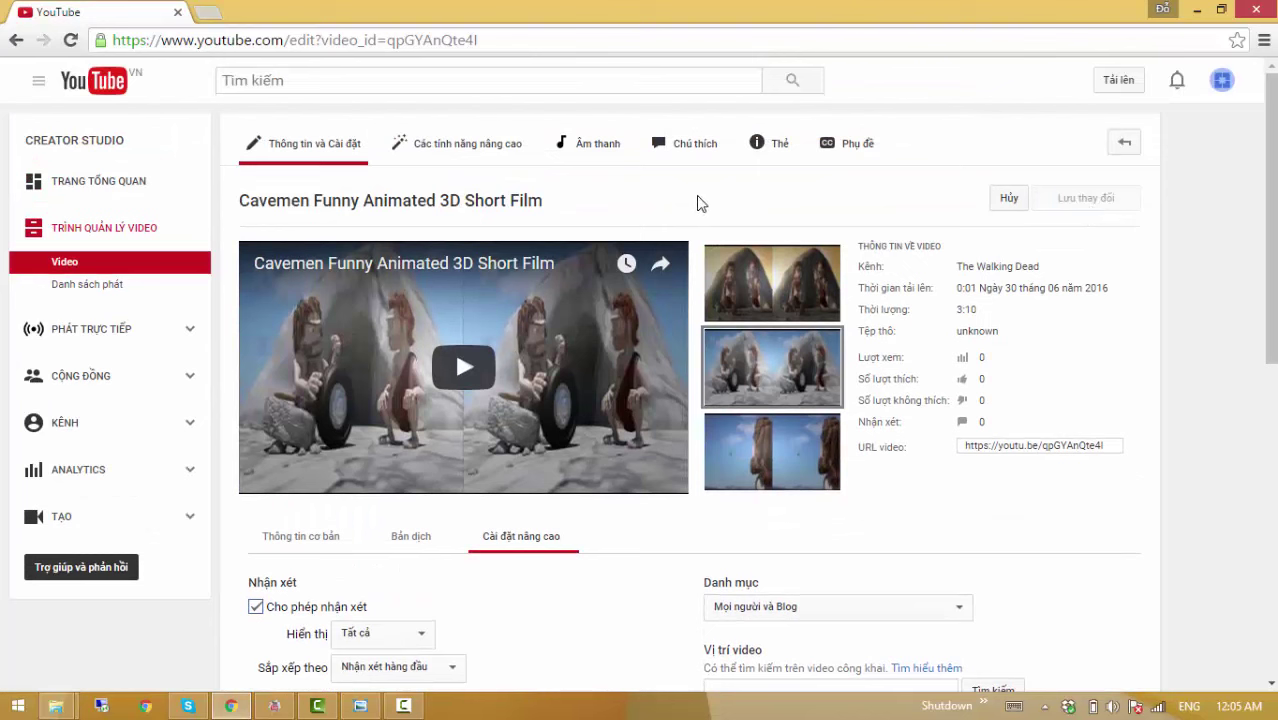
# Step: Open the watch page of Cavemen Funny Animated 3D Short Film and skip ahead to about 0:27 to check the 3D playback
pyautogui.click(455, 270)
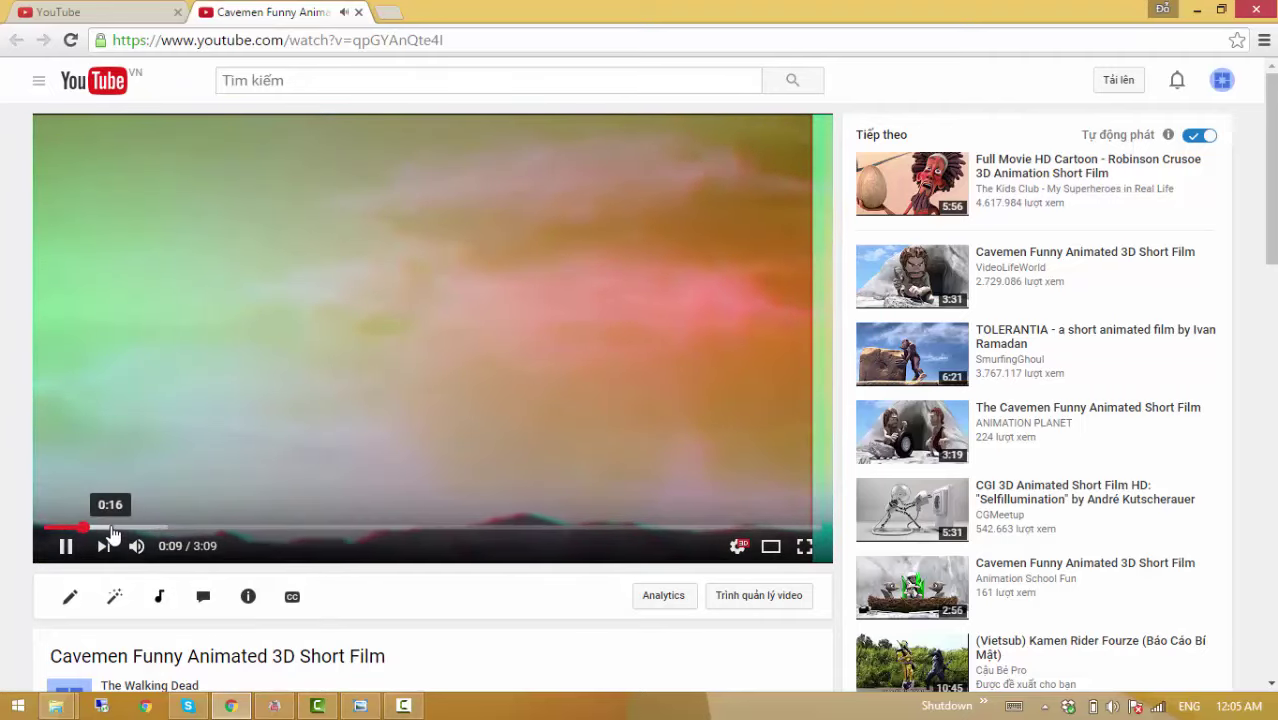
pyautogui.click(112, 529)
pyautogui.click(156, 529)
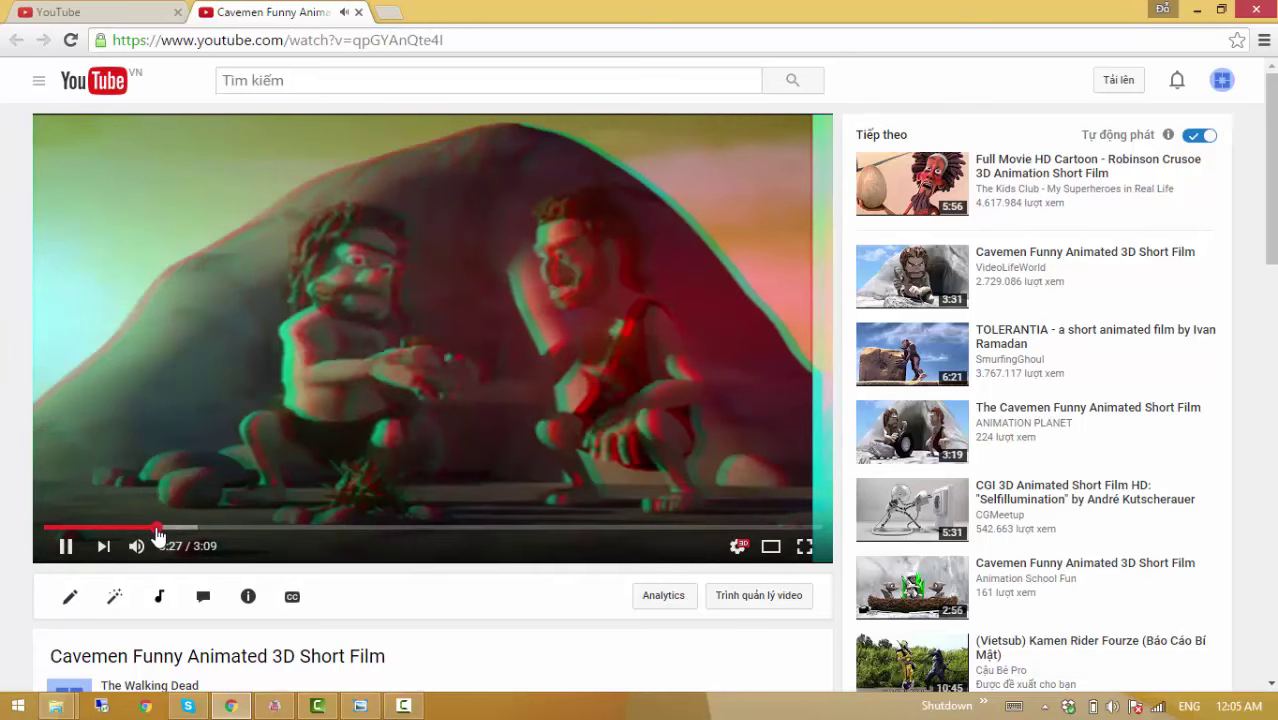
# Step: Switch the player's 3D option to 2D and check the playback in full screen before returning to the normal view
pyautogui.click(737, 546)
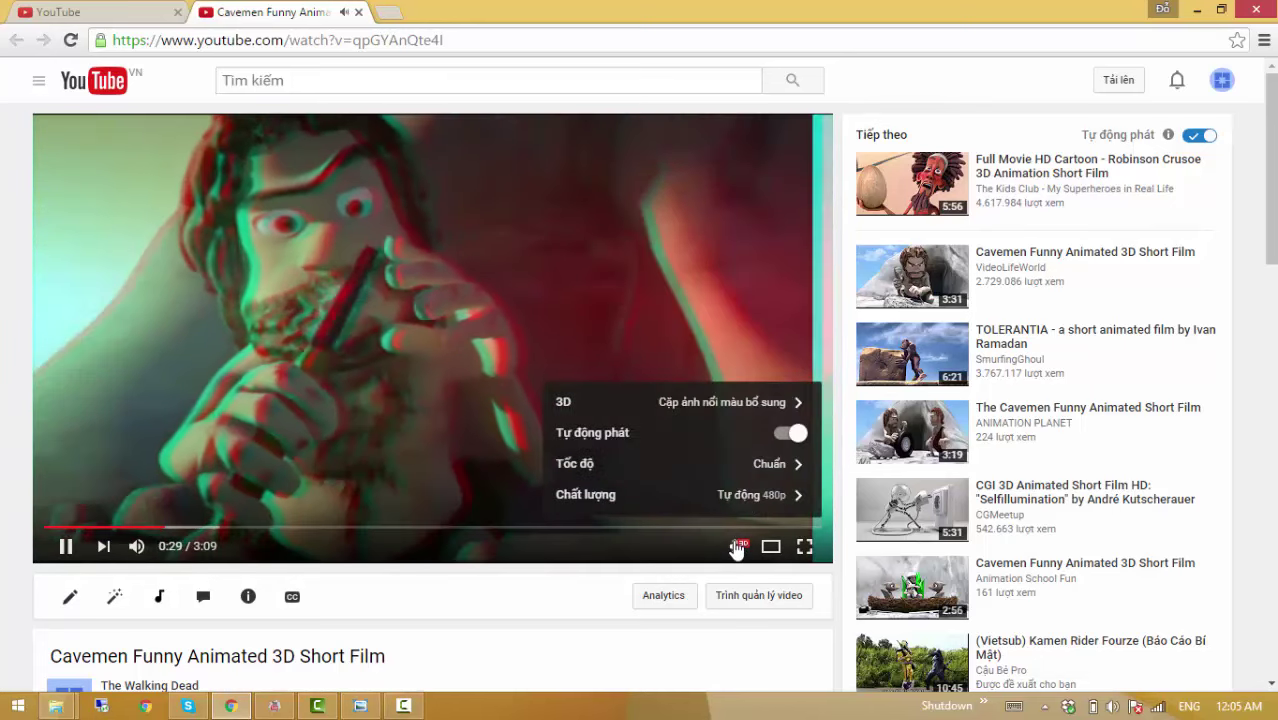
pyautogui.click(765, 404)
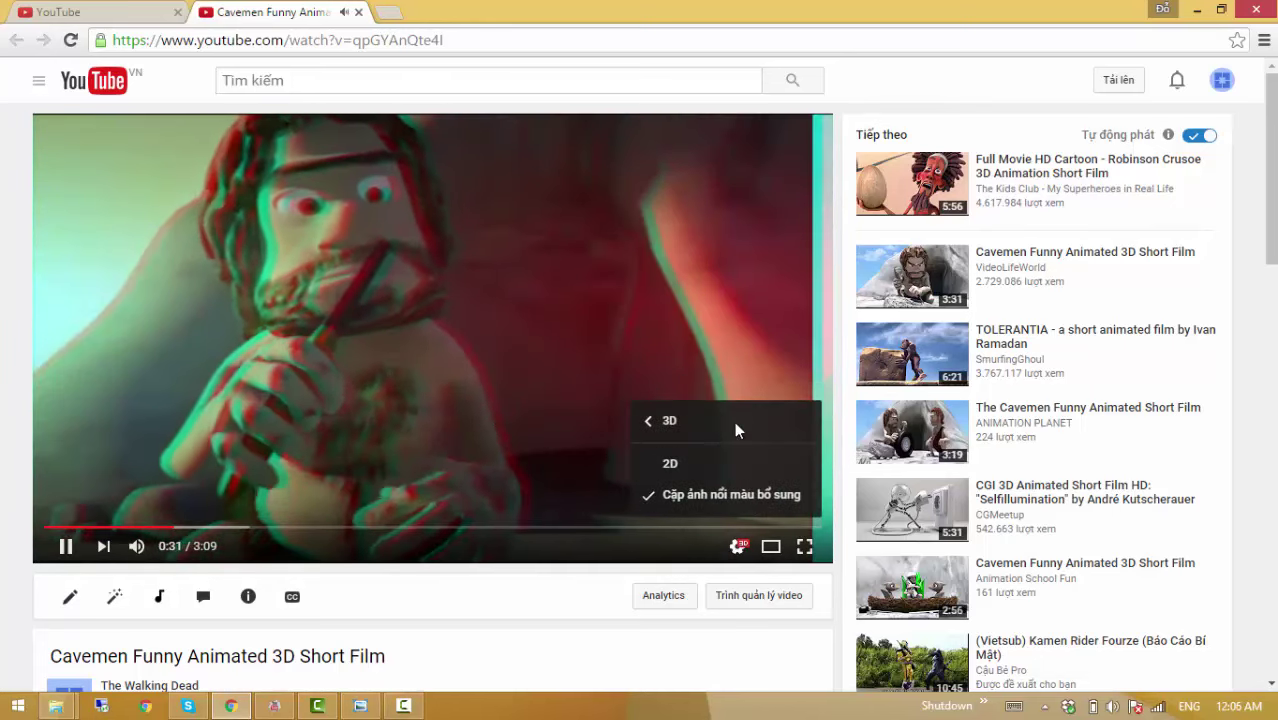
pyautogui.click(707, 463)
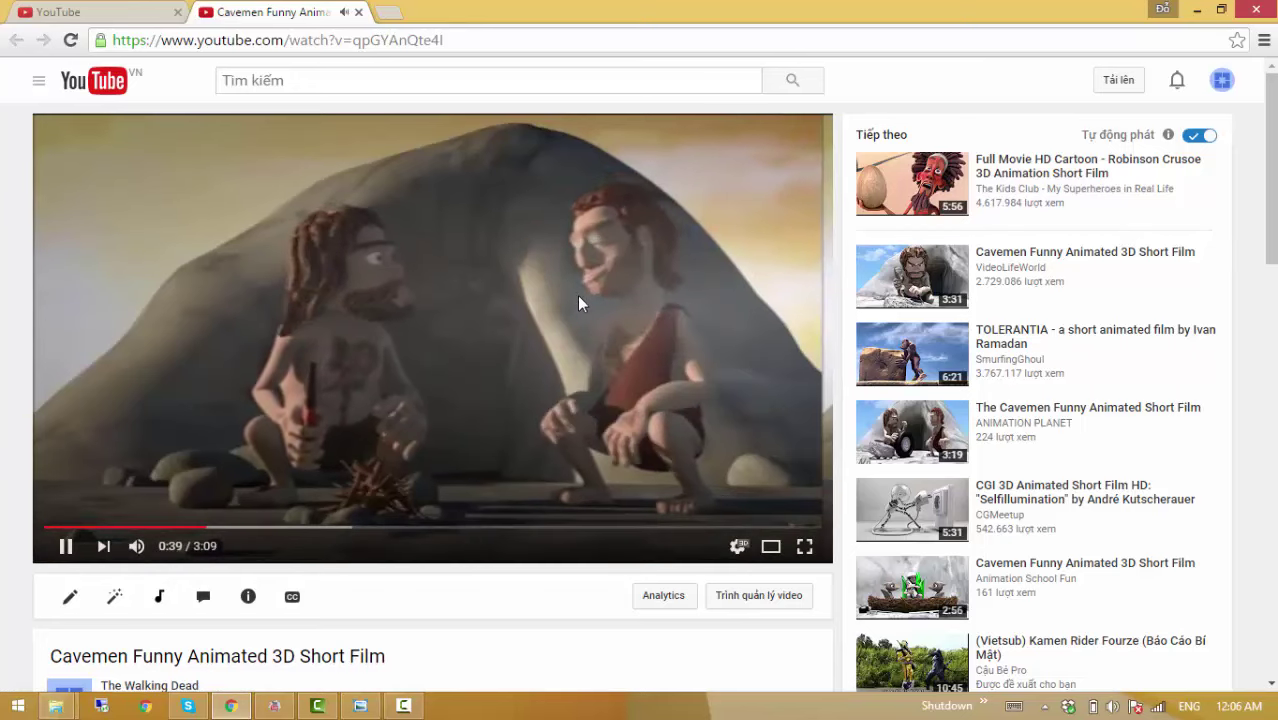
pyautogui.click(804, 546)
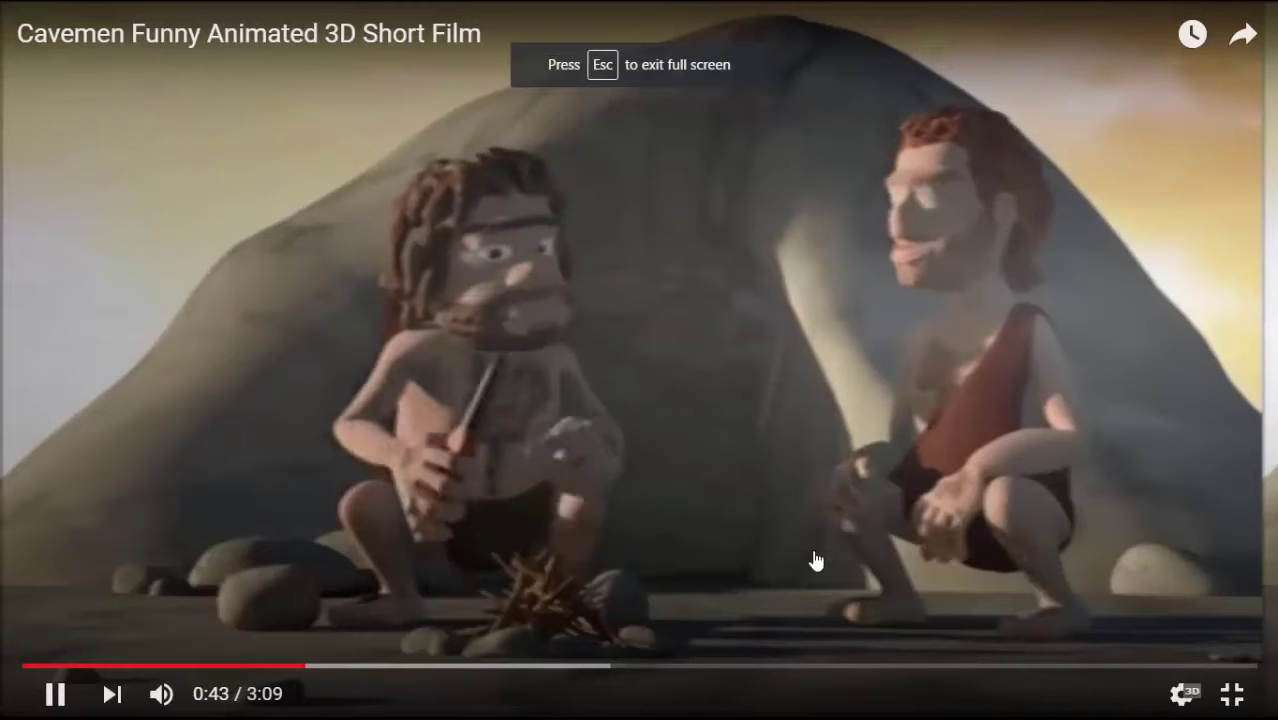
pyautogui.press('Escape')
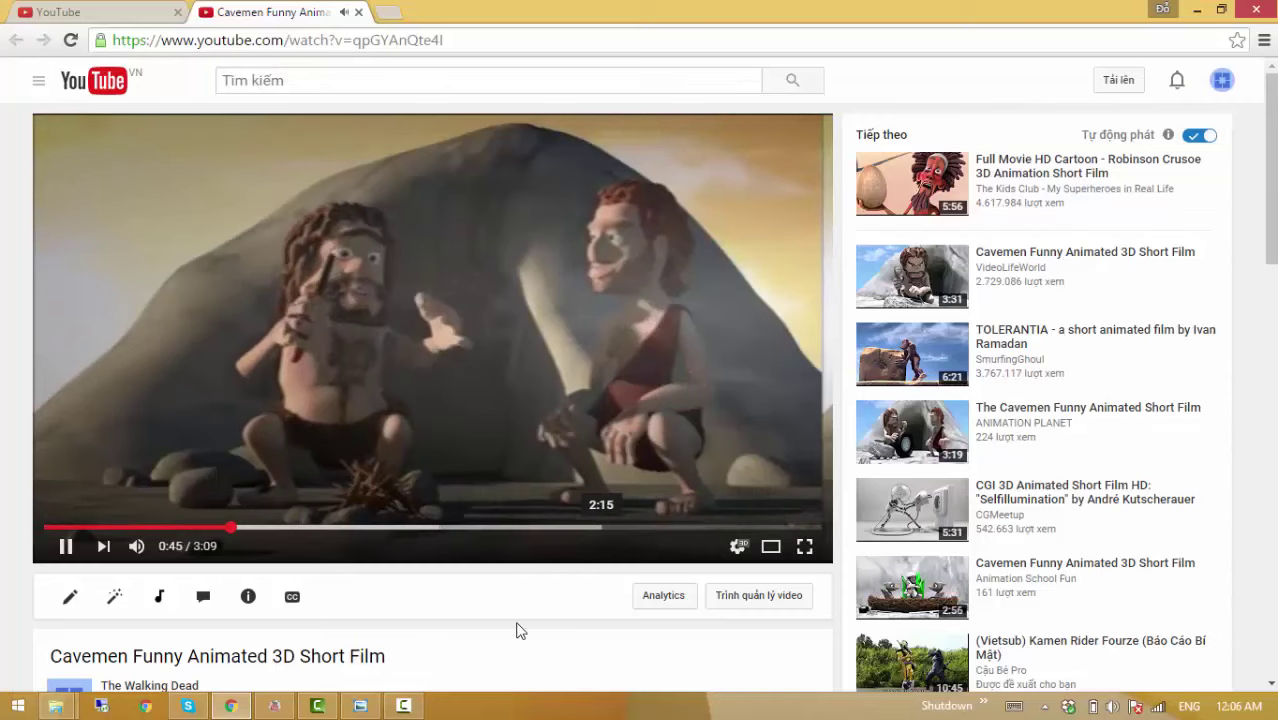
pyautogui.moveTo(419, 706)
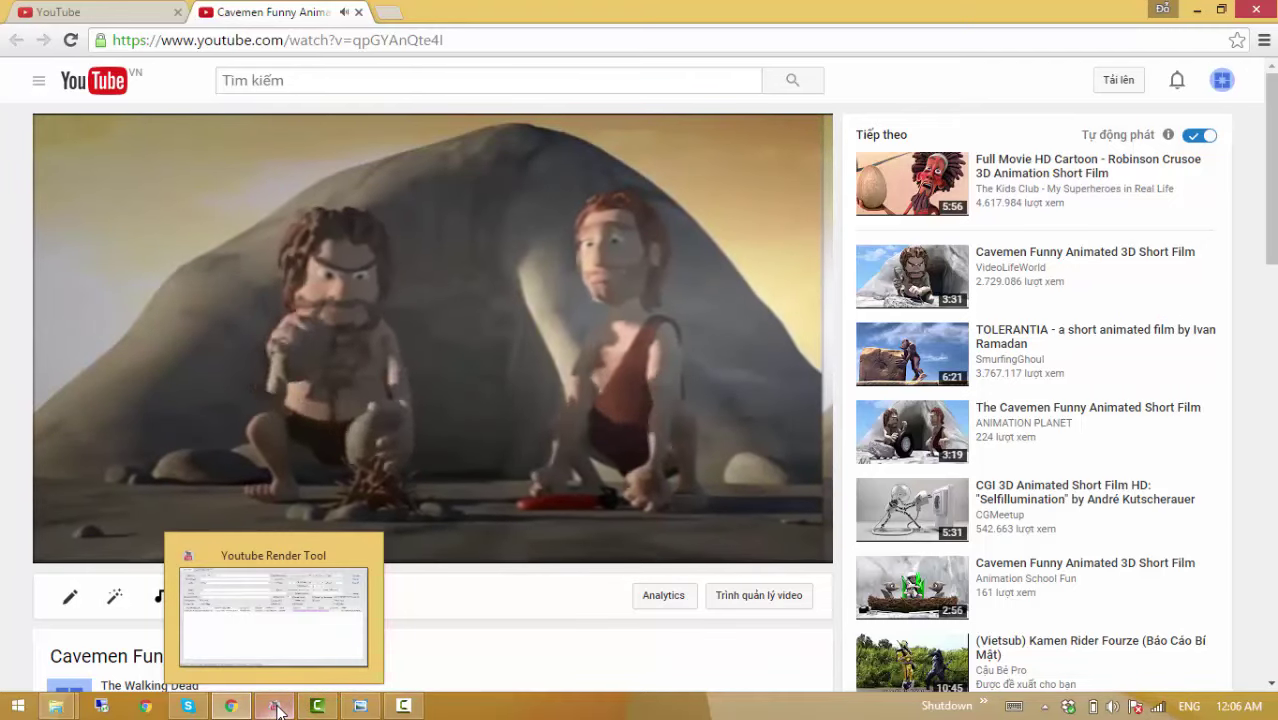
pyautogui.moveTo(322, 708)
pyautogui.click(318, 706)
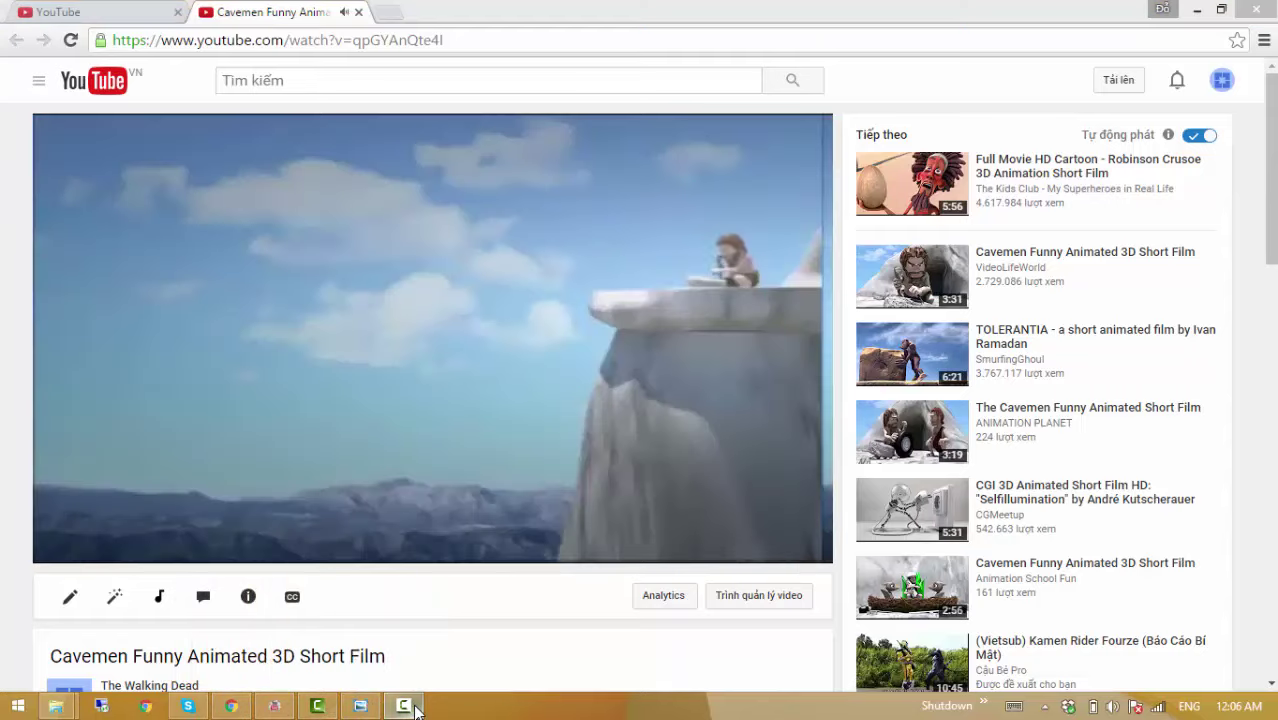